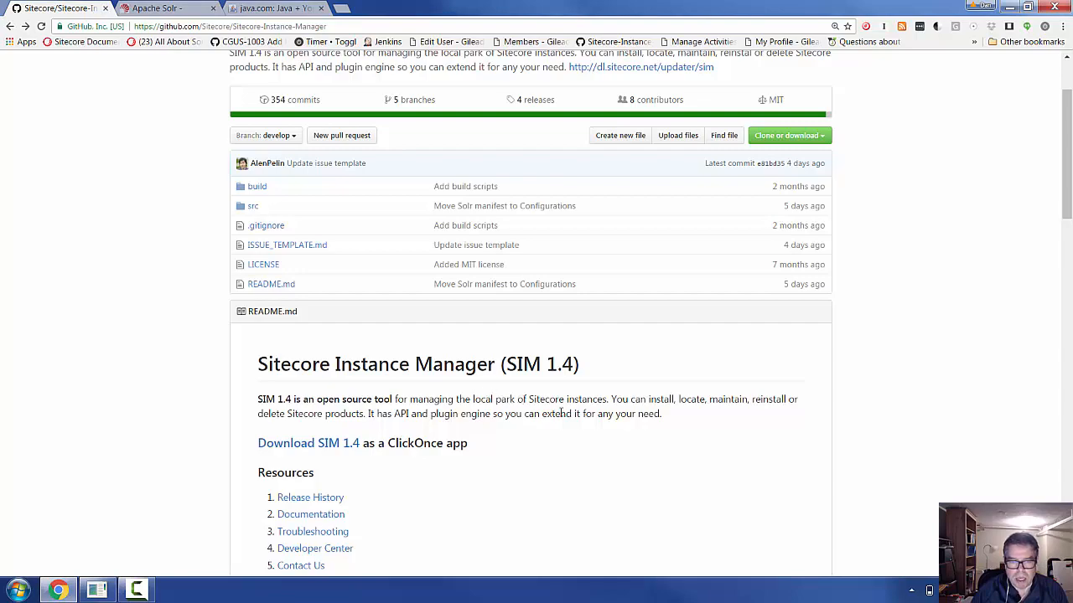
- Scroll the README to the Solr index creation section, which requires Solr 4.x with collection1
scroll(561, 415, "down", 5)
scroll(568, 439, "down", 8)
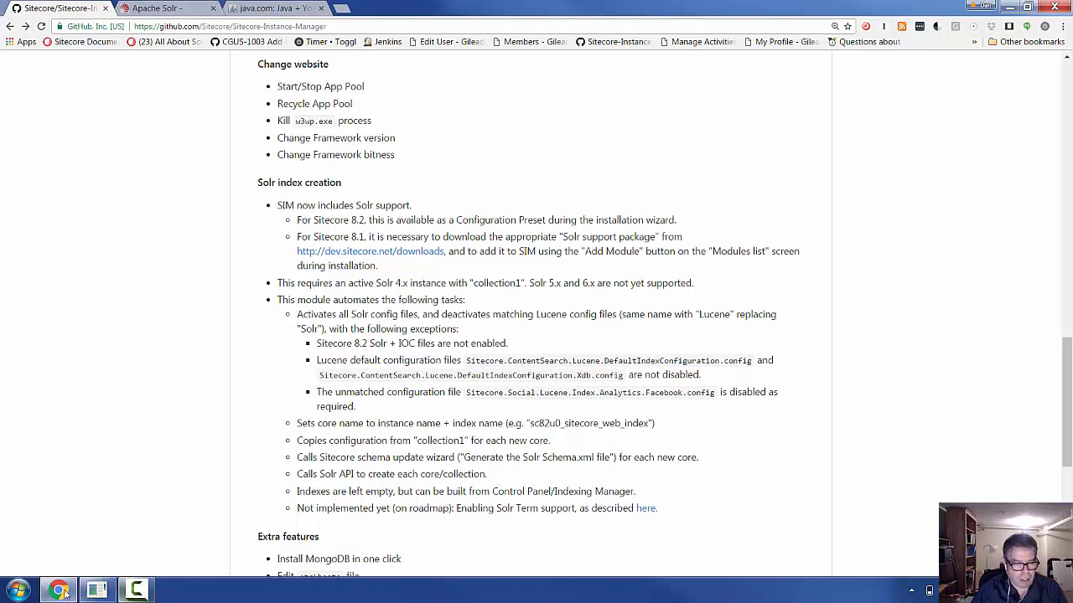
left_click(19, 591)
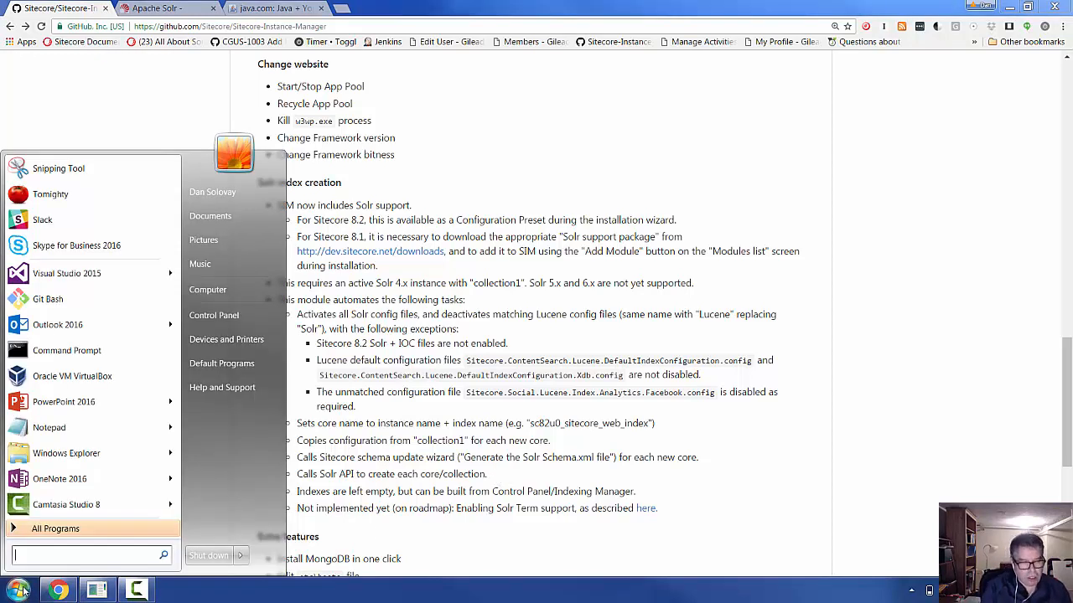
- Open a command console and tab-complete the path to the installed Java JRE folder
type("cmd")
key("Return")
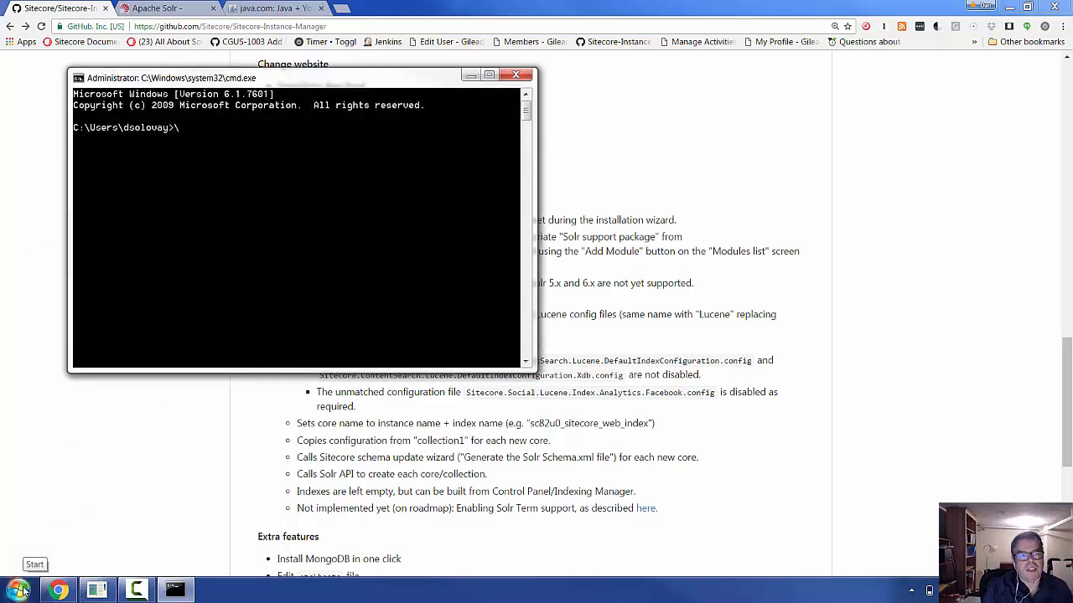
type("\"\\Program Files\"\\Ja")
key("Tab")
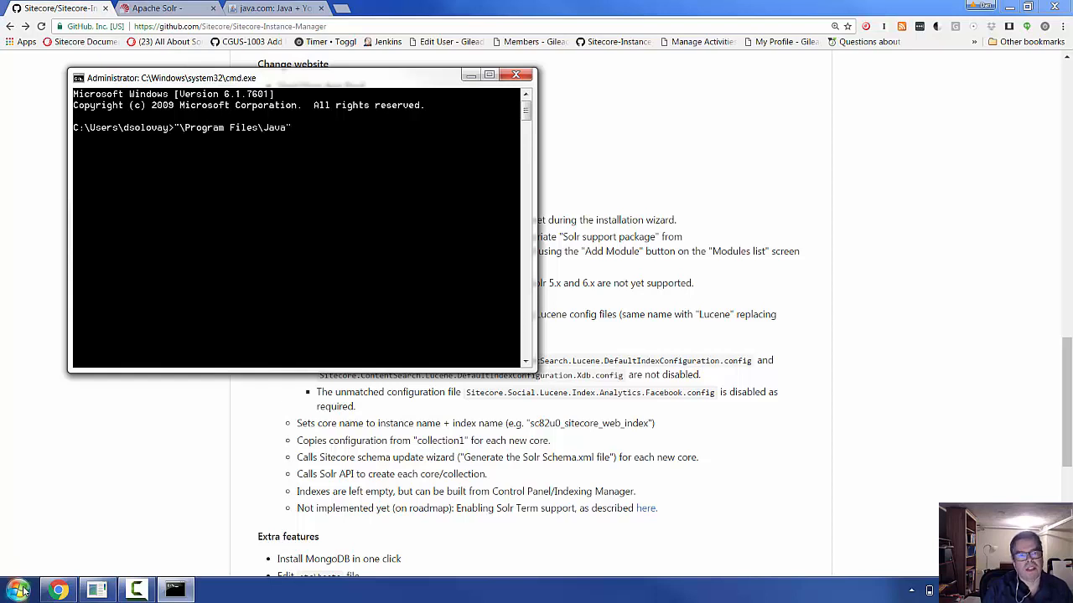
type("\\")
key("Tab")
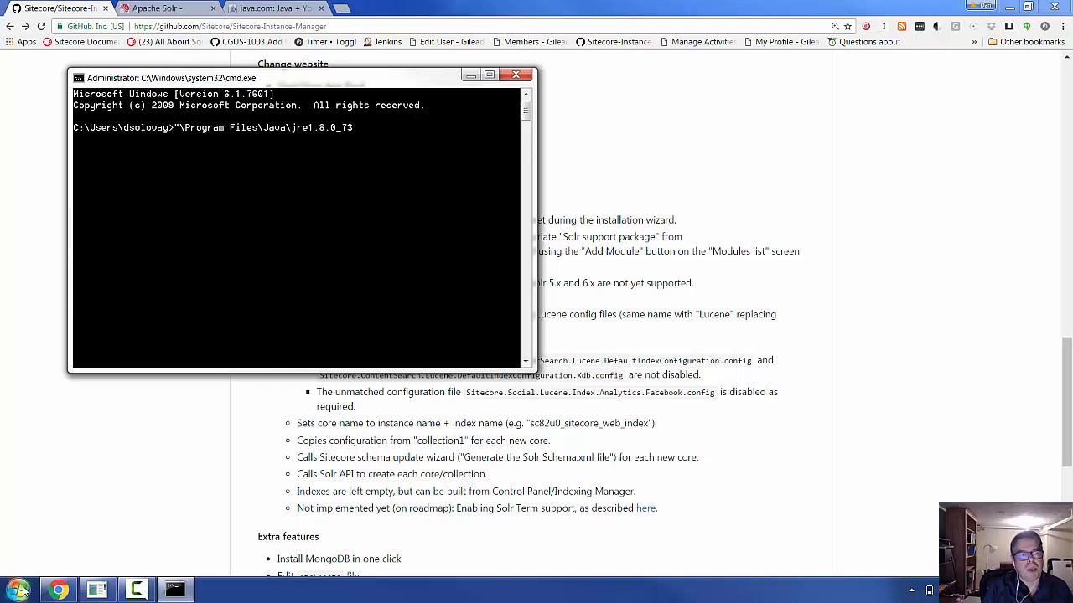
key("BackSpace")
key("BackSpace")
key("BackSpace")
key("BackSpace")
key("BackSpace")
key("BackSpace")
key("BackSpace")
key("BackSpace")
key("BackSpace")
key("BackSpace")
key("BackSpace")
key("BackSpace")
key("BackSpace")
key("BackSpace")
key("BackSpace")
key("BackSpace")
key("BackSpace")
key("BackSpace")
key("BackSpace")
key("BackSpace")
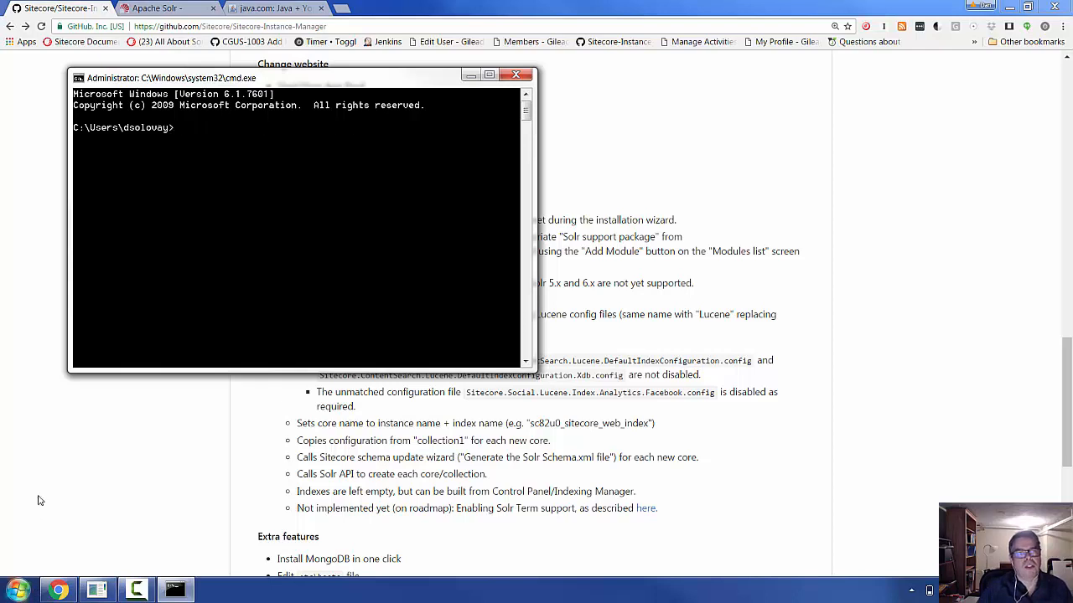
- Check the java.com page, then echo %java_home% to show C:\Program Files\Java\jre1.8.0_91
left_click(256, 7)
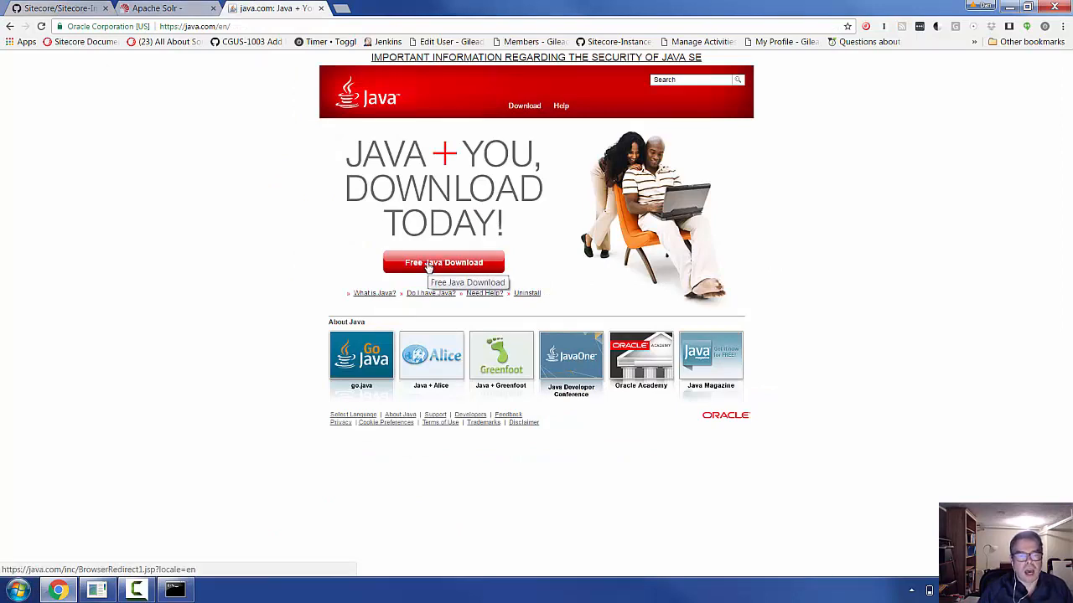
left_click(175, 589)
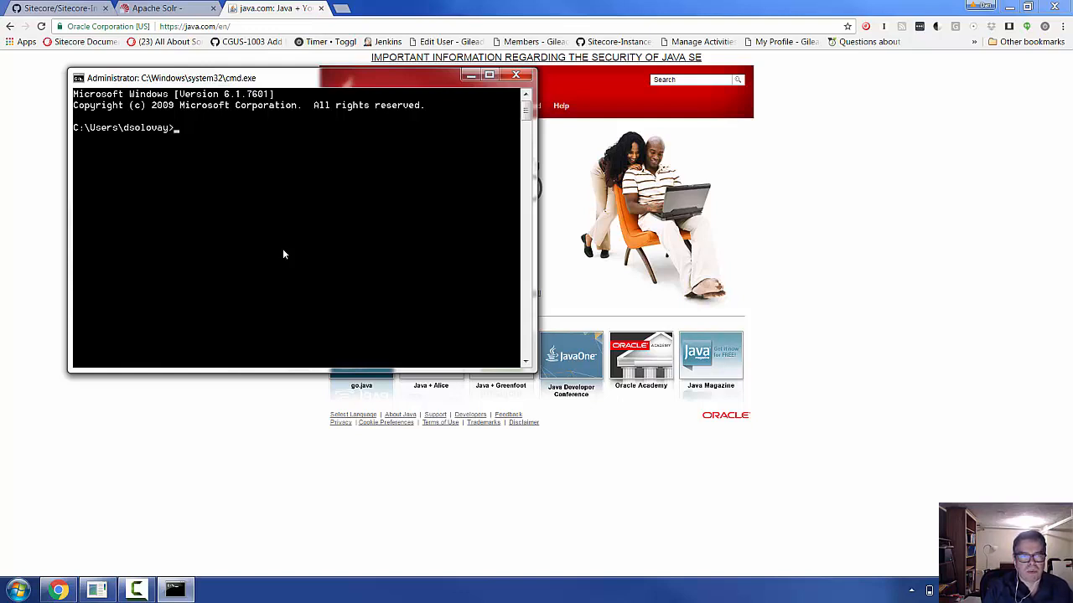
type("echo")
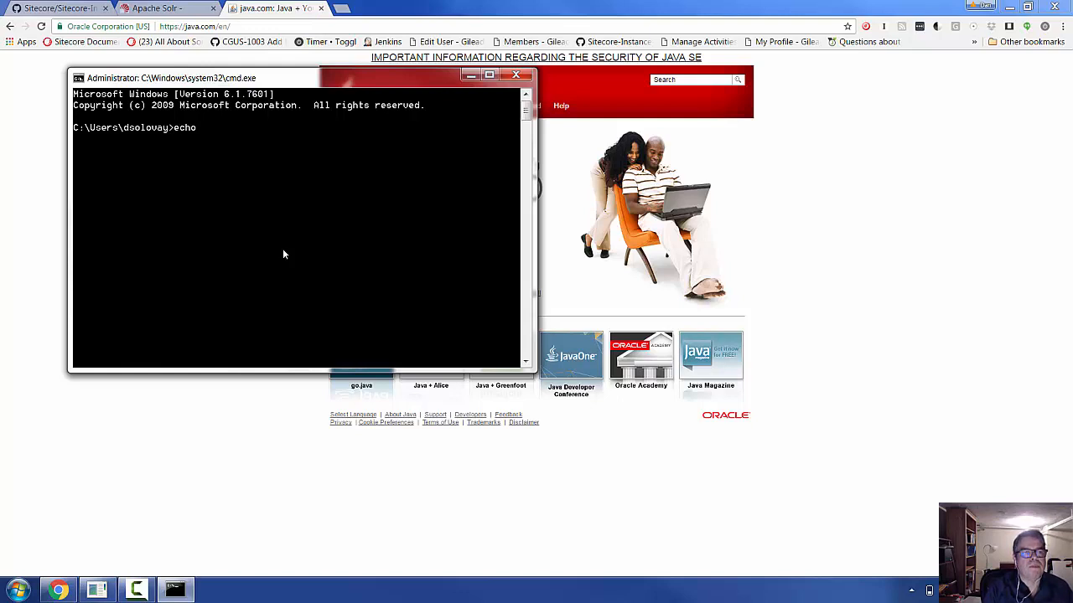
type(" %")
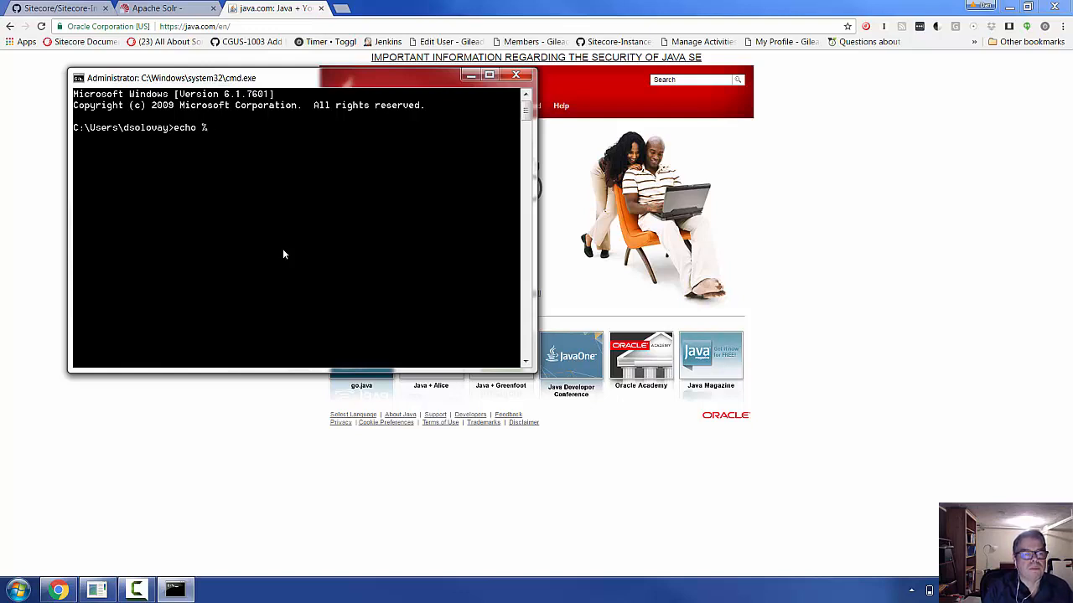
type("java_home%")
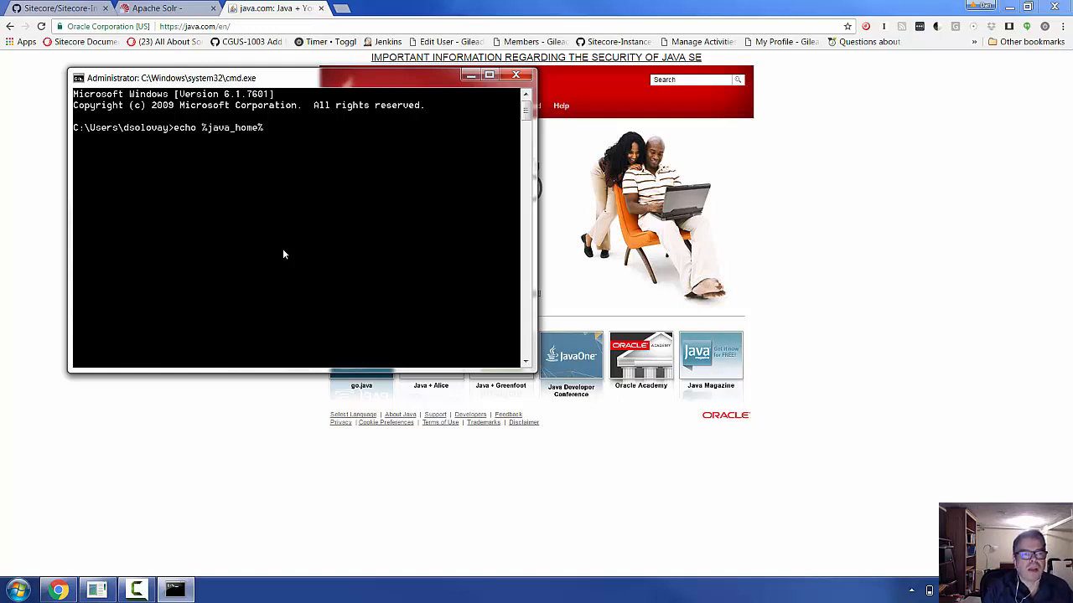
key("Return")
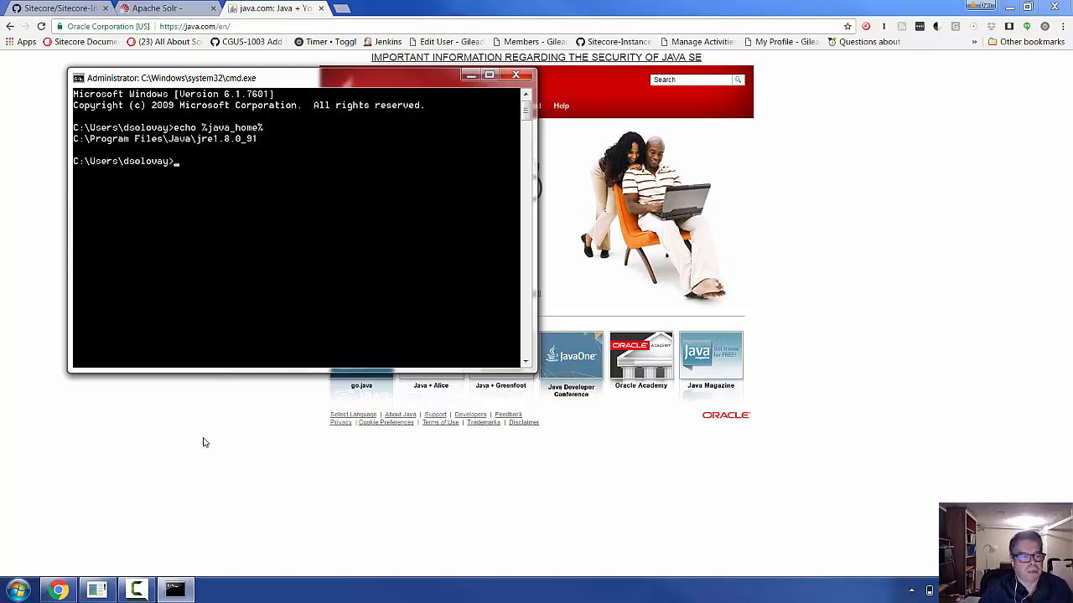
left_click(18, 590)
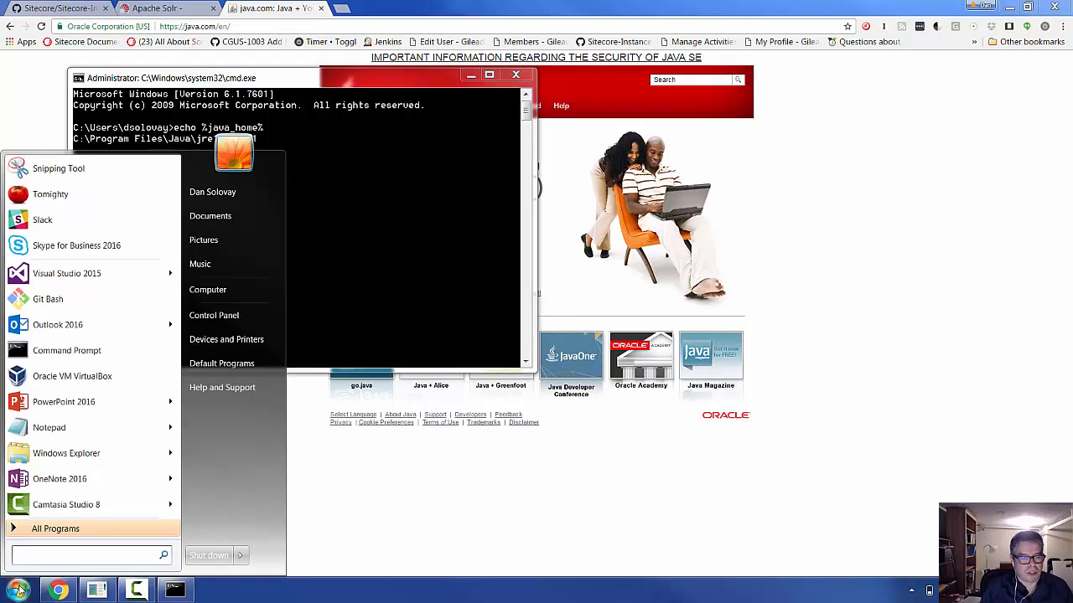
type("path")
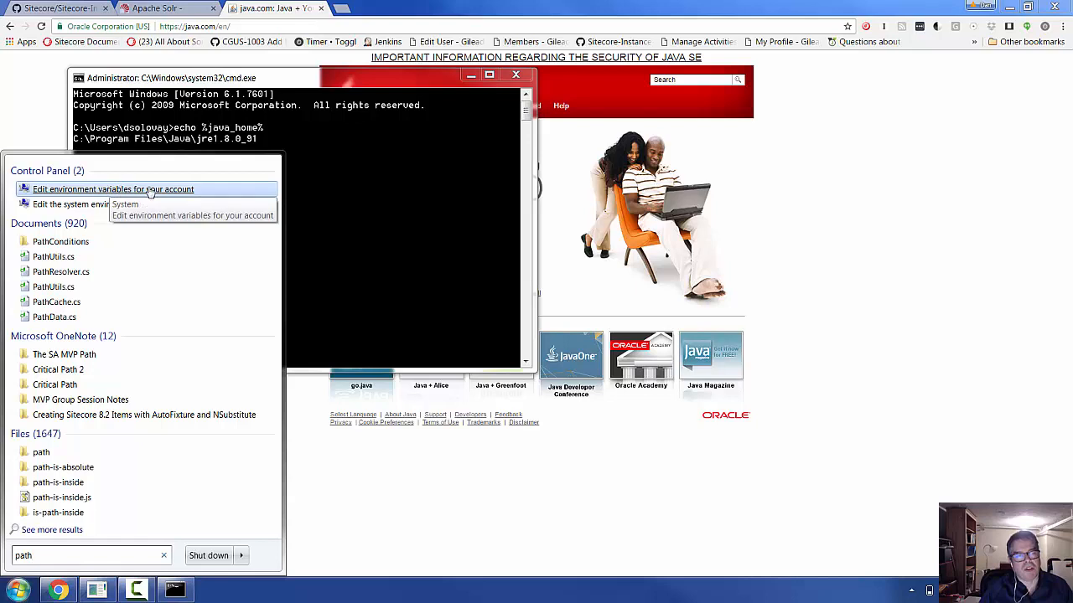
left_click(150, 192)
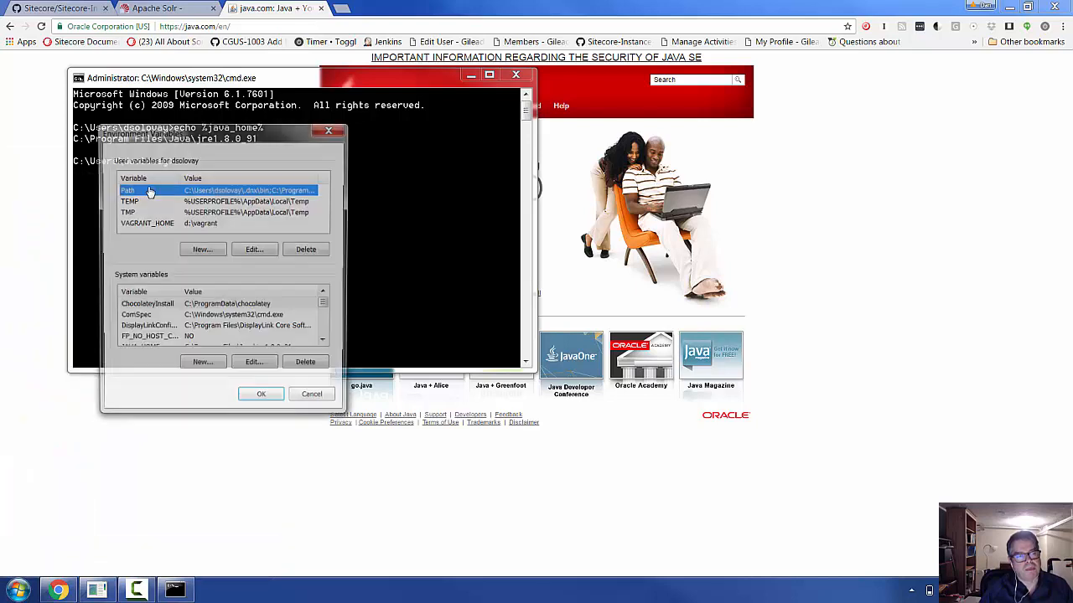
left_click(202, 328)
scroll(201, 329, "down", 1)
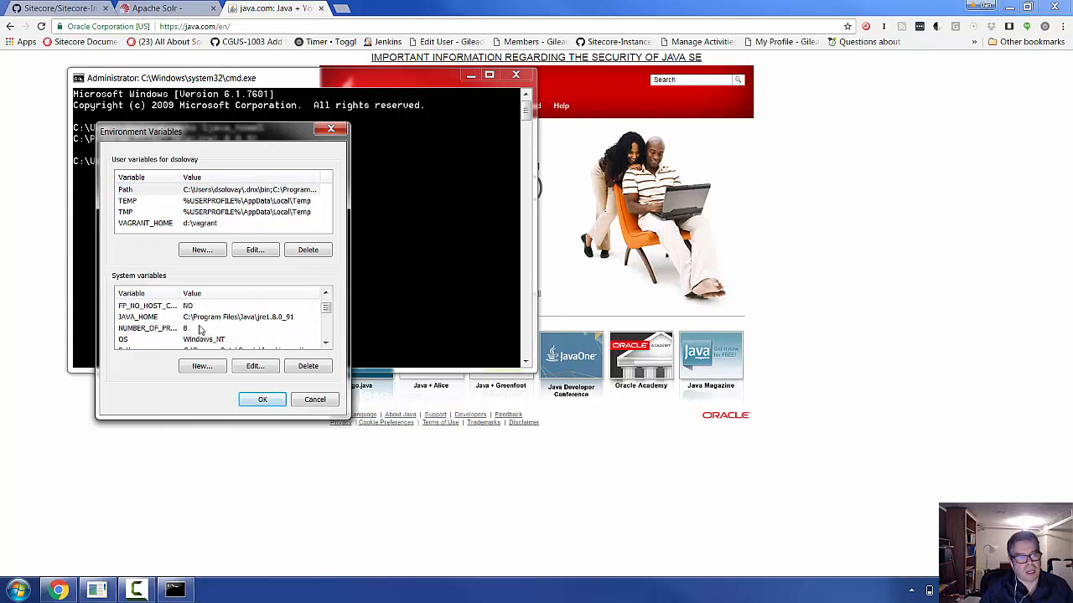
left_click(160, 318)
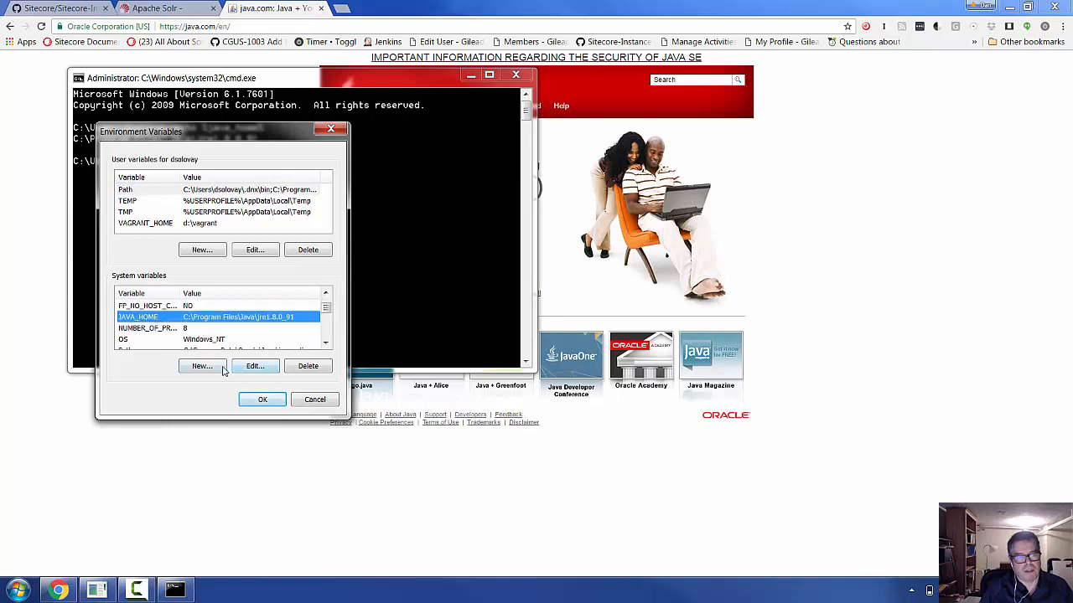
left_click(201, 367)
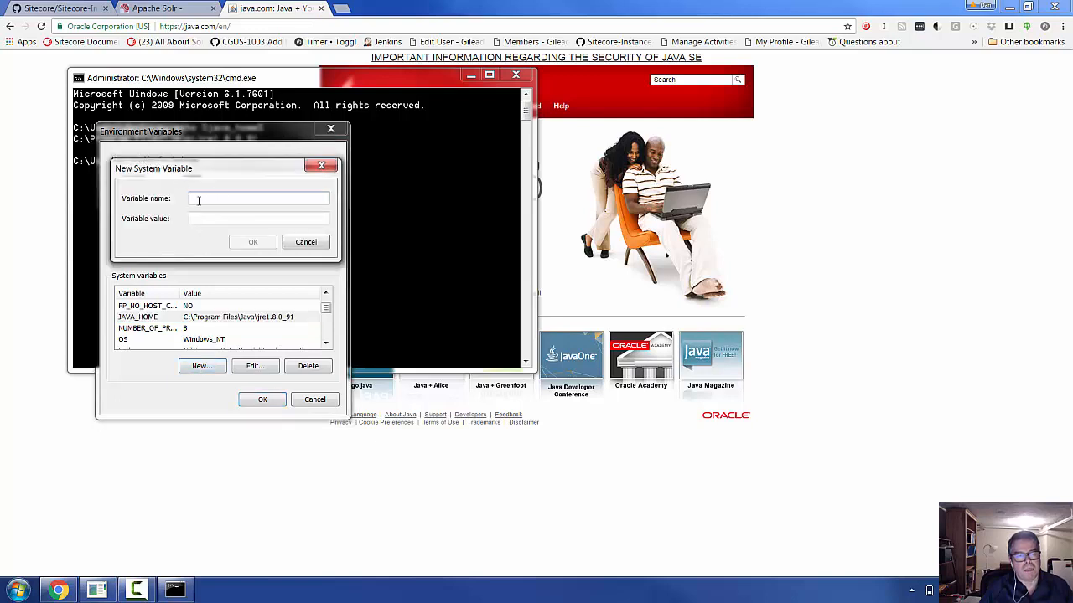
type("JAVA_HOME")
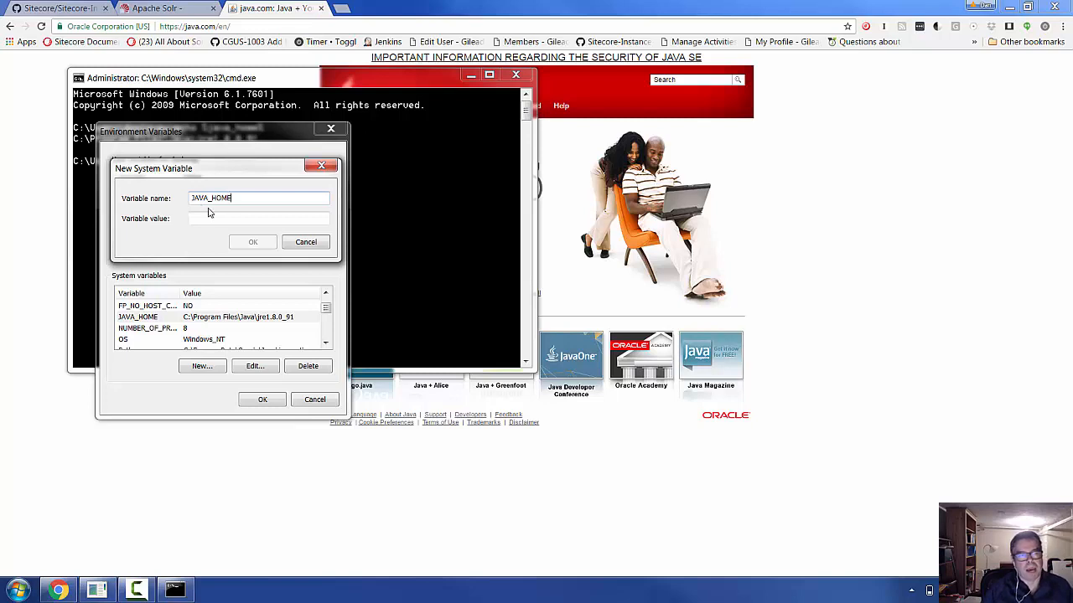
left_click(211, 217)
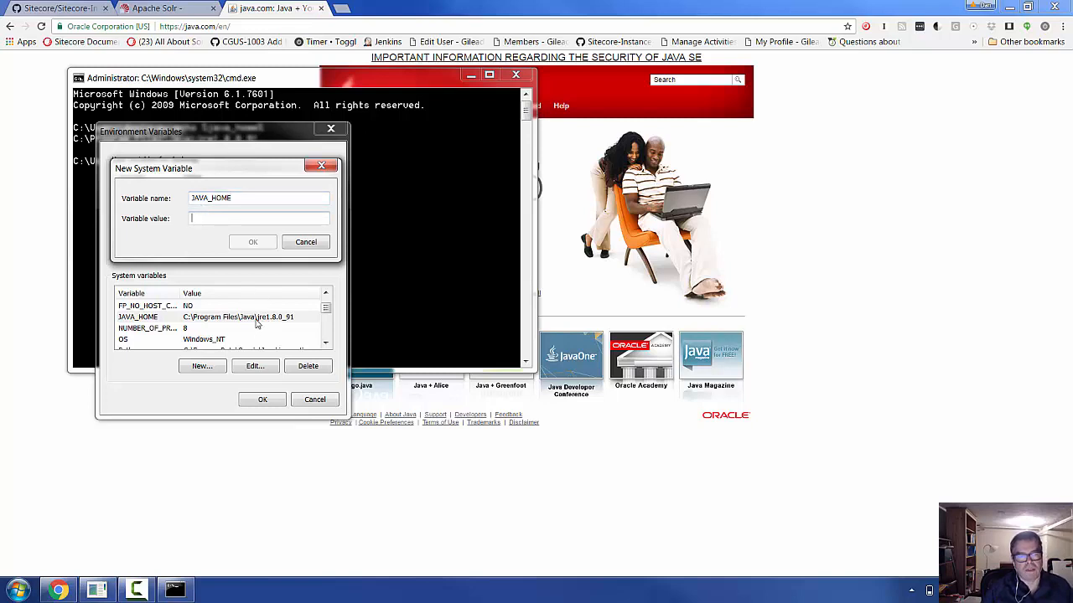
left_click(301, 243)
left_click(313, 400)
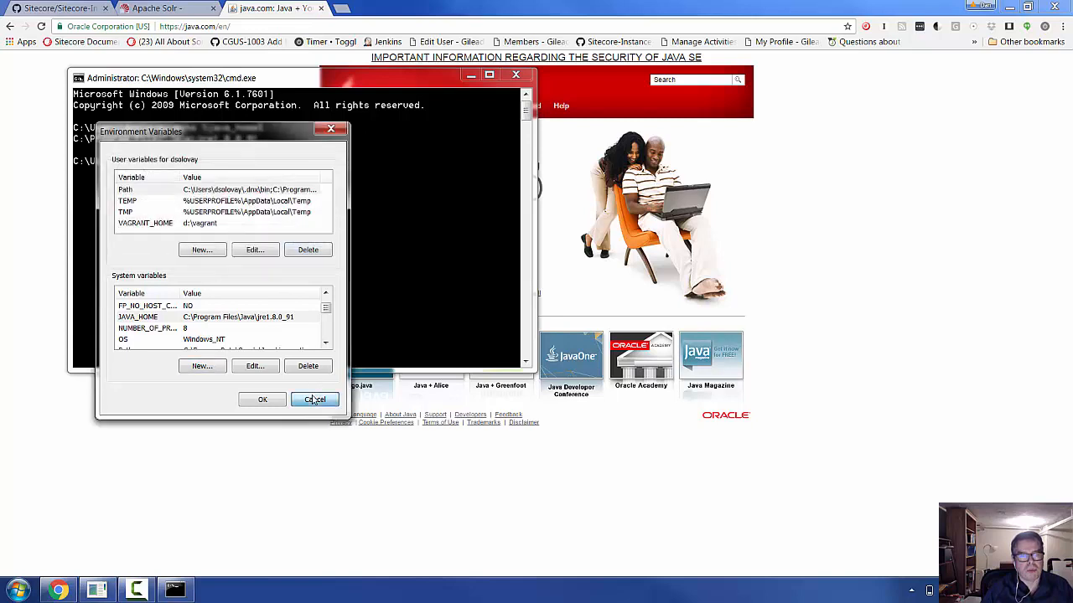
left_click(165, 6)
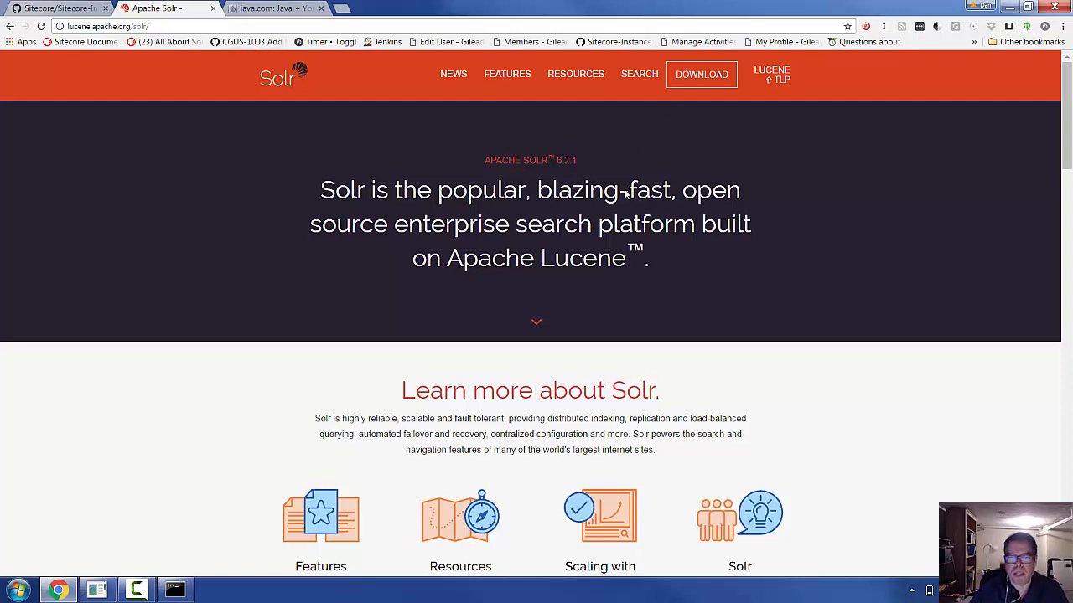
- Go from the Solr download page to the Apache archive listing for Solr 4.10.4
left_click(694, 81)
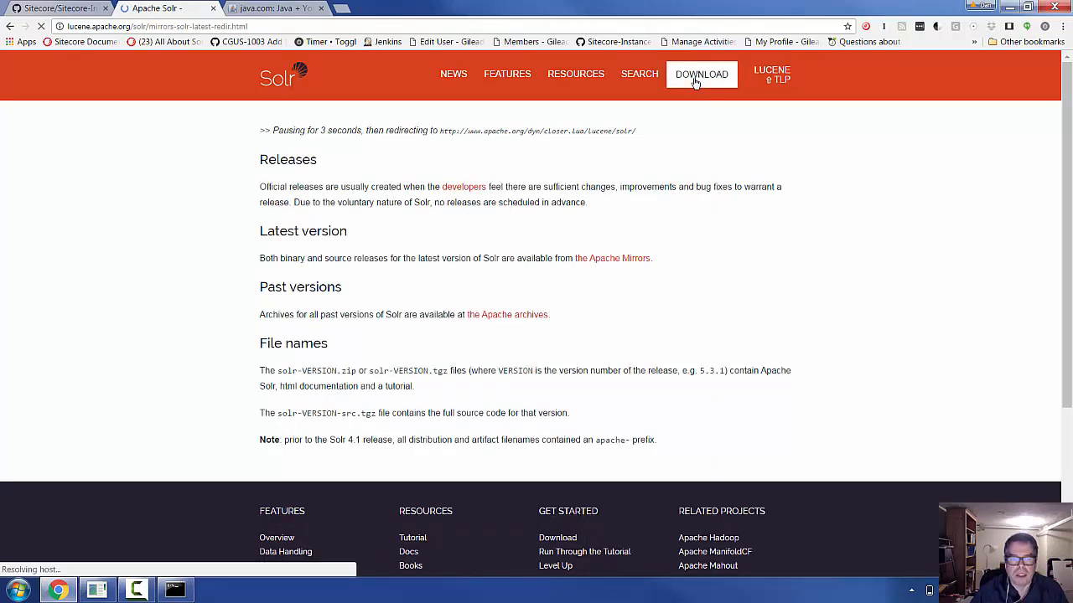
left_click(495, 321)
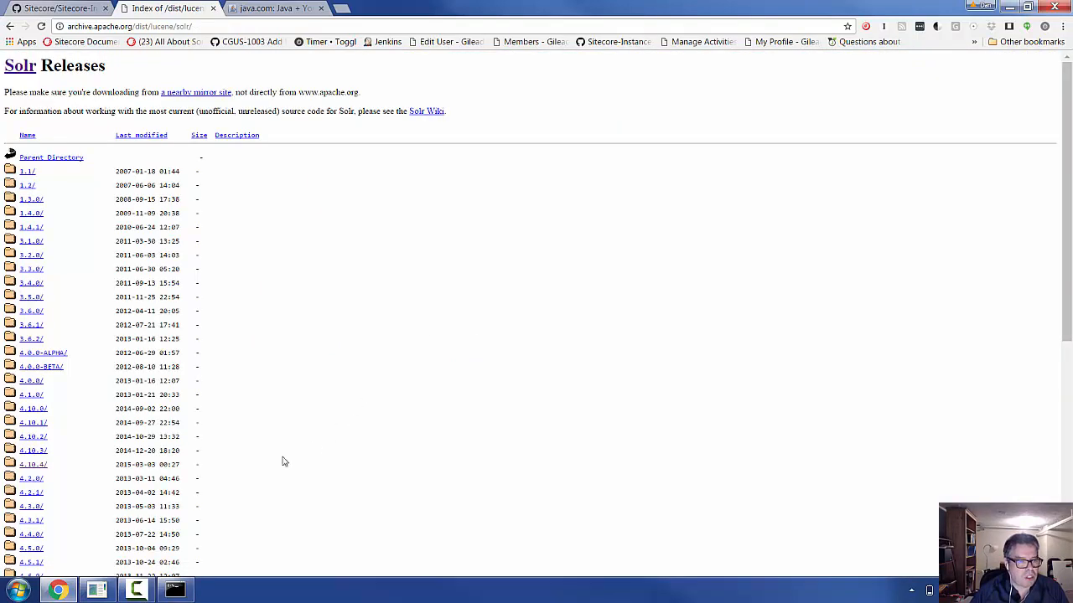
left_click(38, 472)
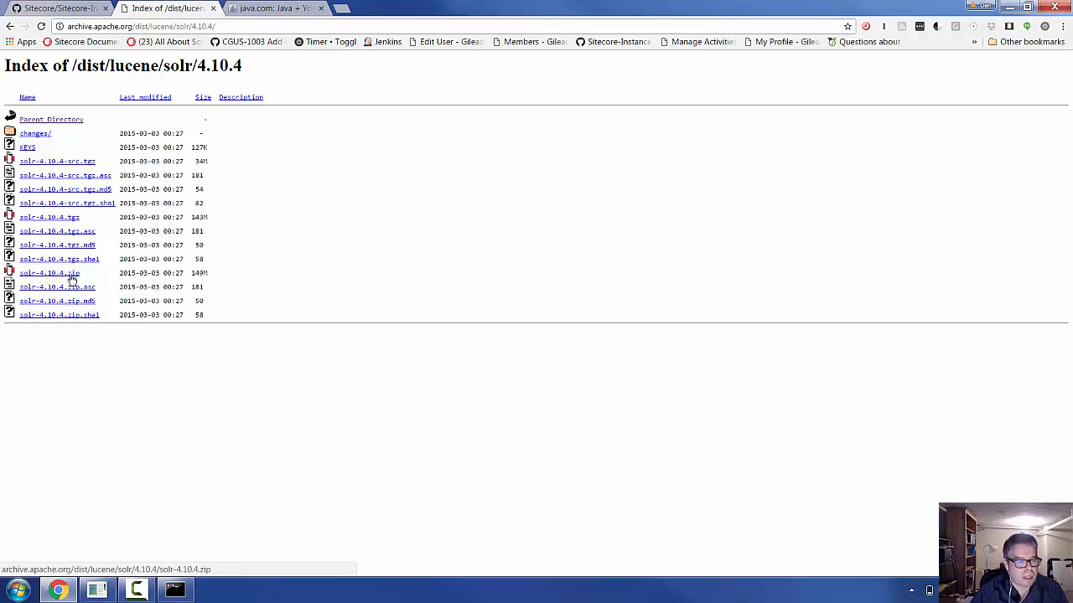
left_click(174, 590)
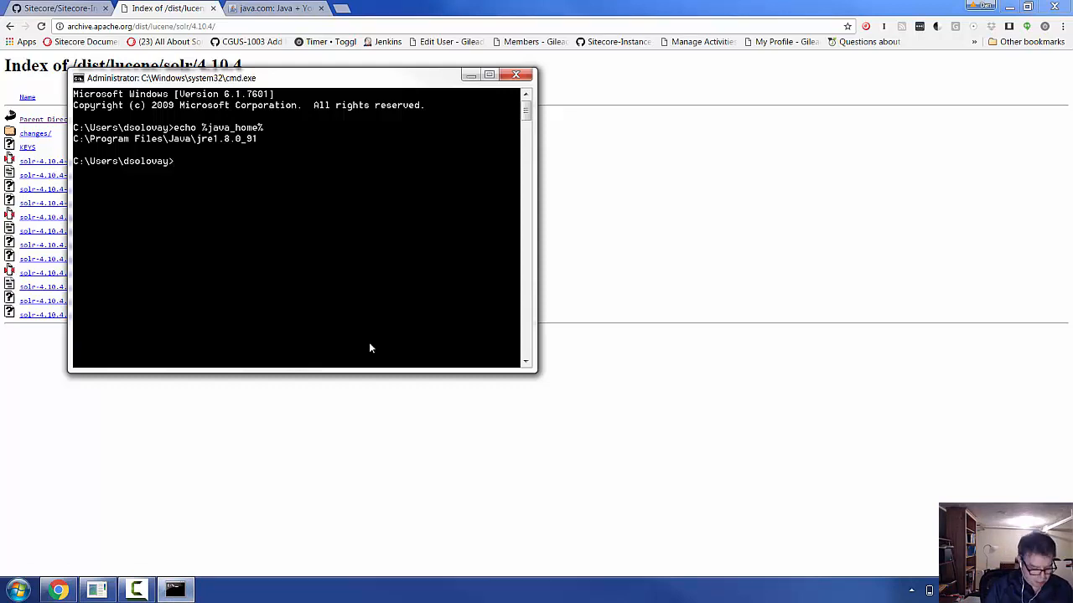
- Change to d:\solr\Distros and list its contents
type("cd ")
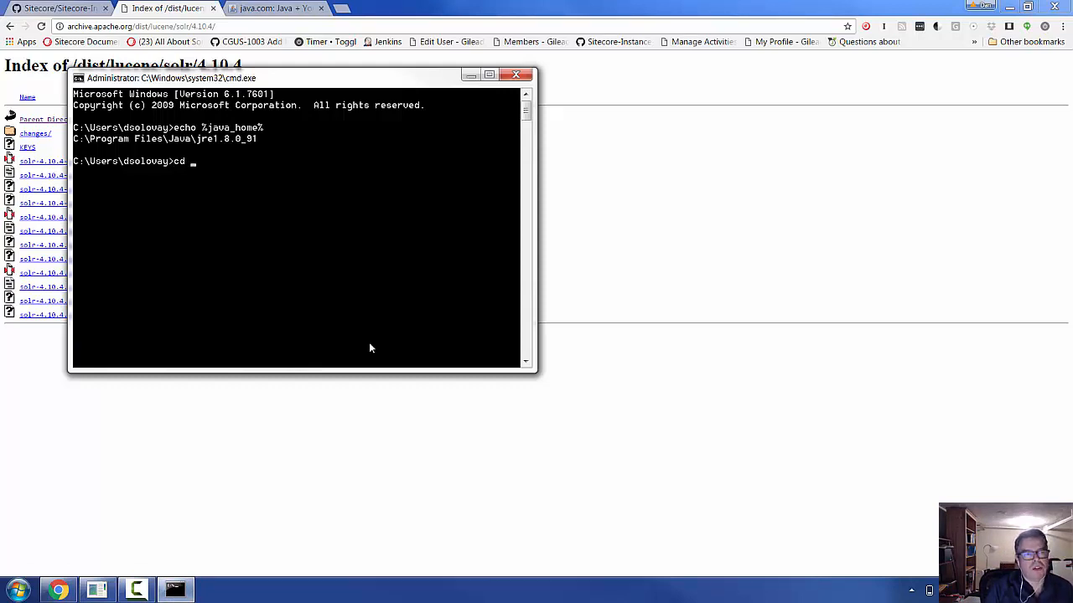
type("/d d:\\solr\\Distros")
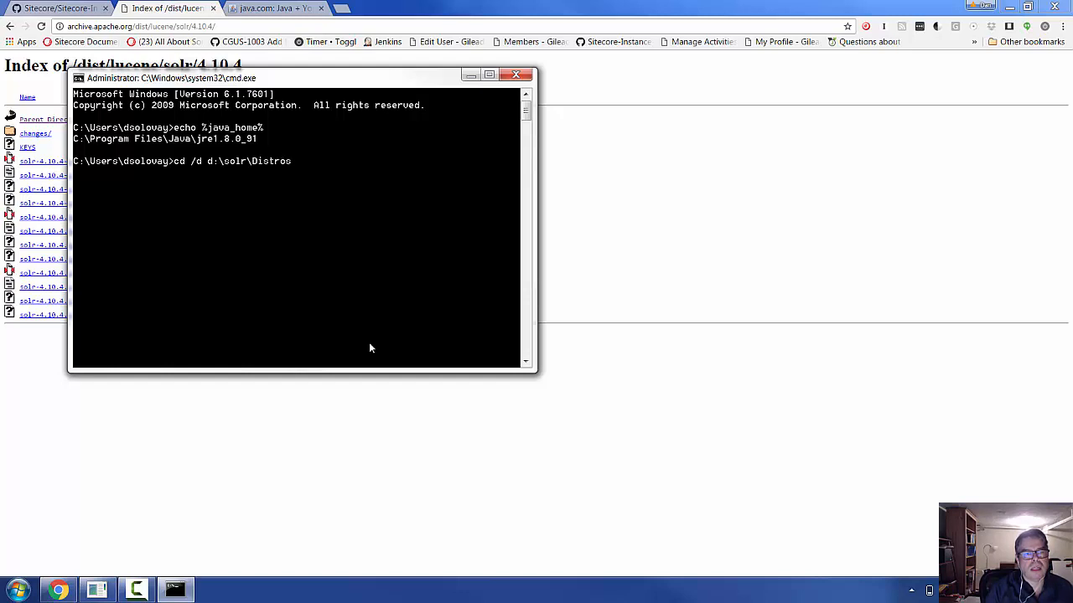
key("Return")
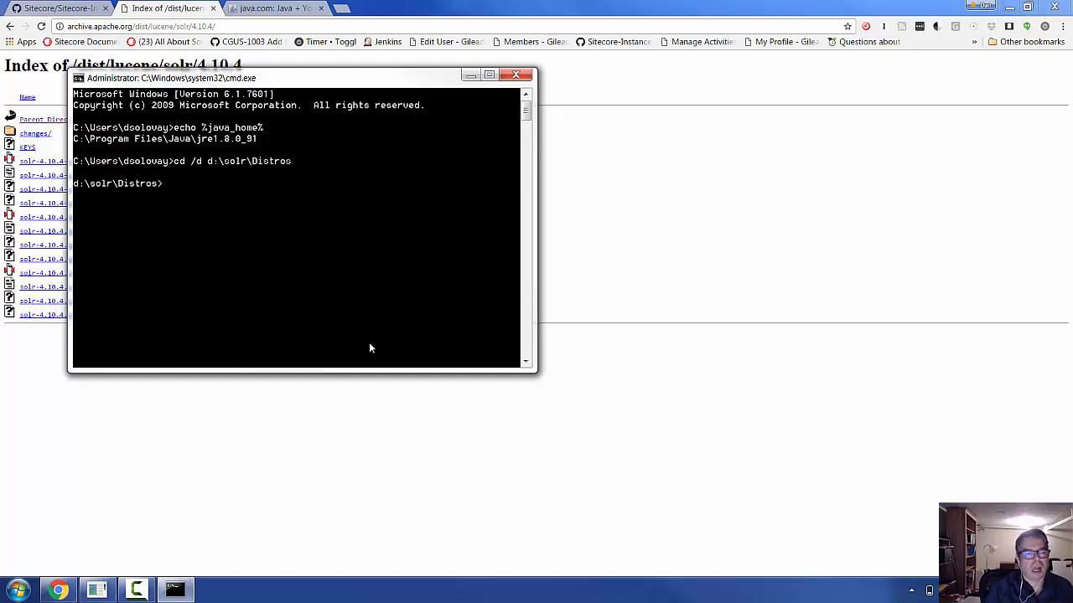
type("dir")
key("Return")
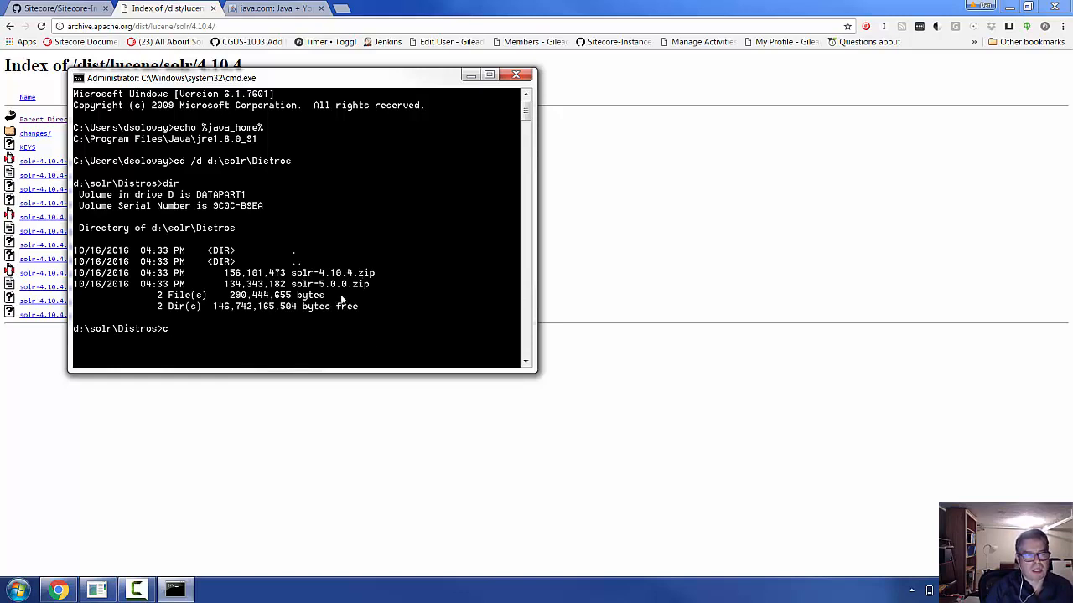
- Move up to d:\solr and list it, showing the solr-4.10.1, solr-4.10.4 and solr-5.0.0 folders
type("cd ..")
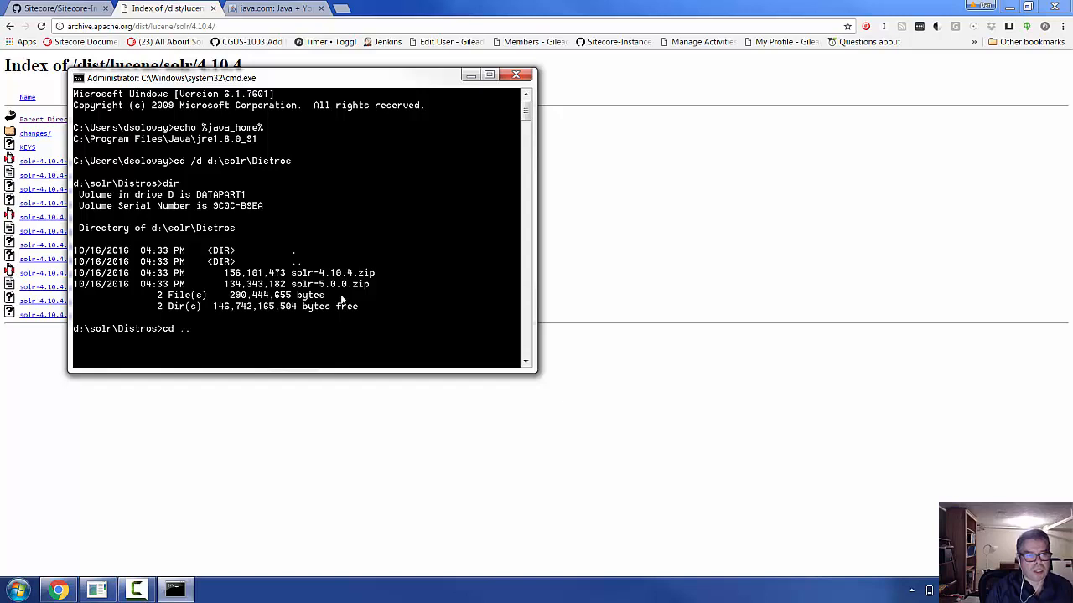
key("Return")
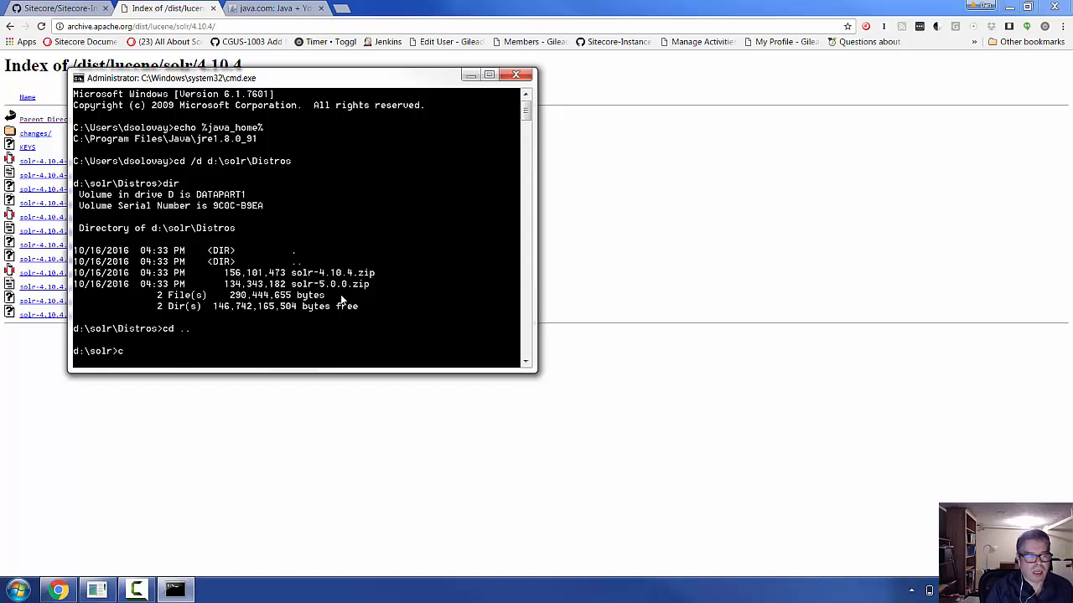
type("cls")
key("Return")
type("dir")
key("Return")
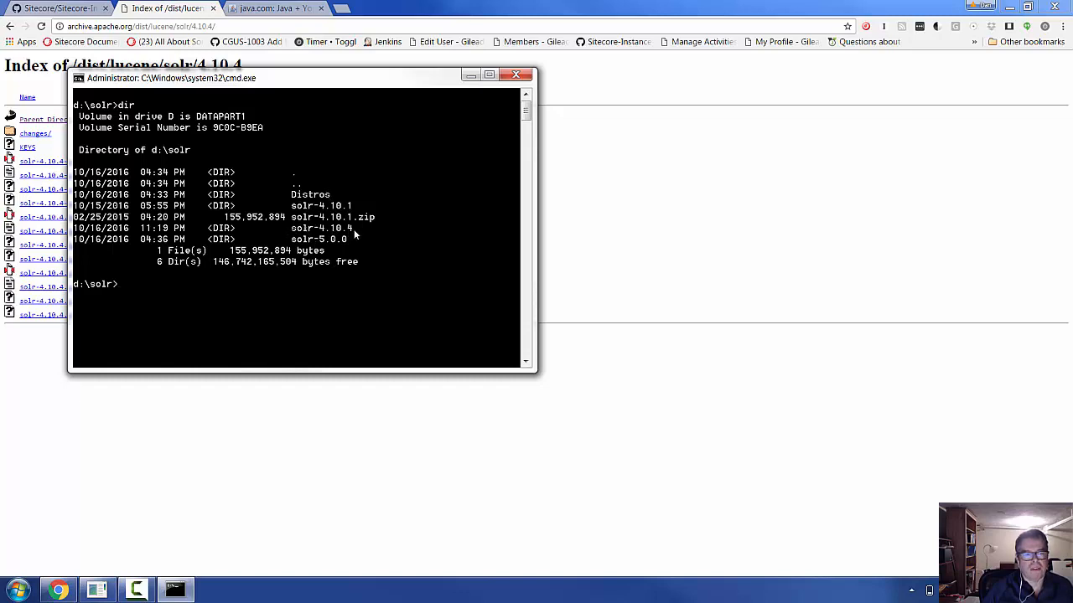
left_click(342, 8)
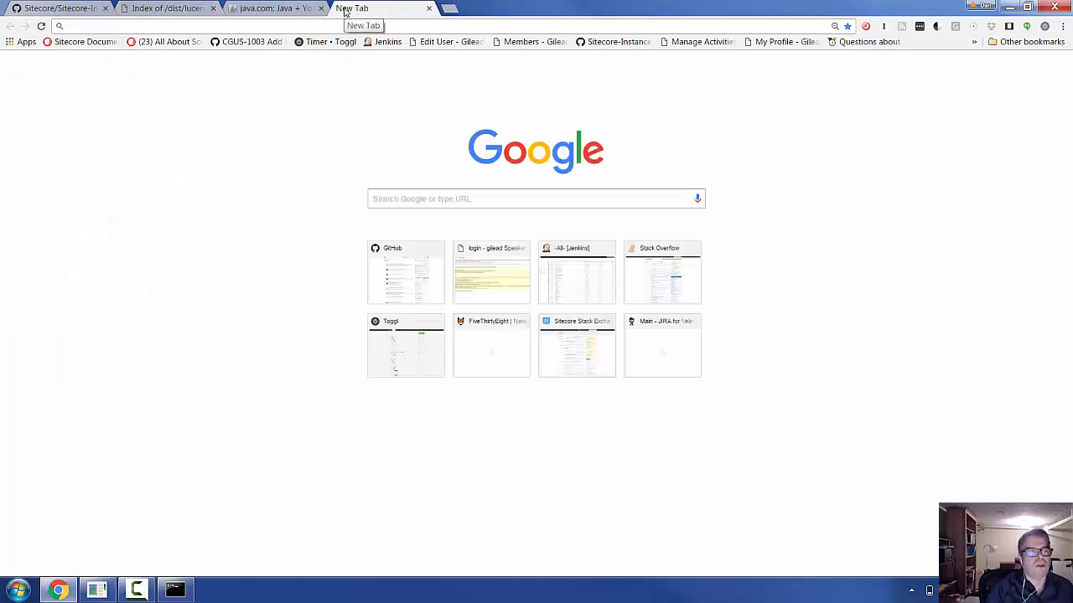
- Try loading localhost:8983/solr, which fails with ERR_CONNECTION_REFUSED because Solr isn't running
type("loc")
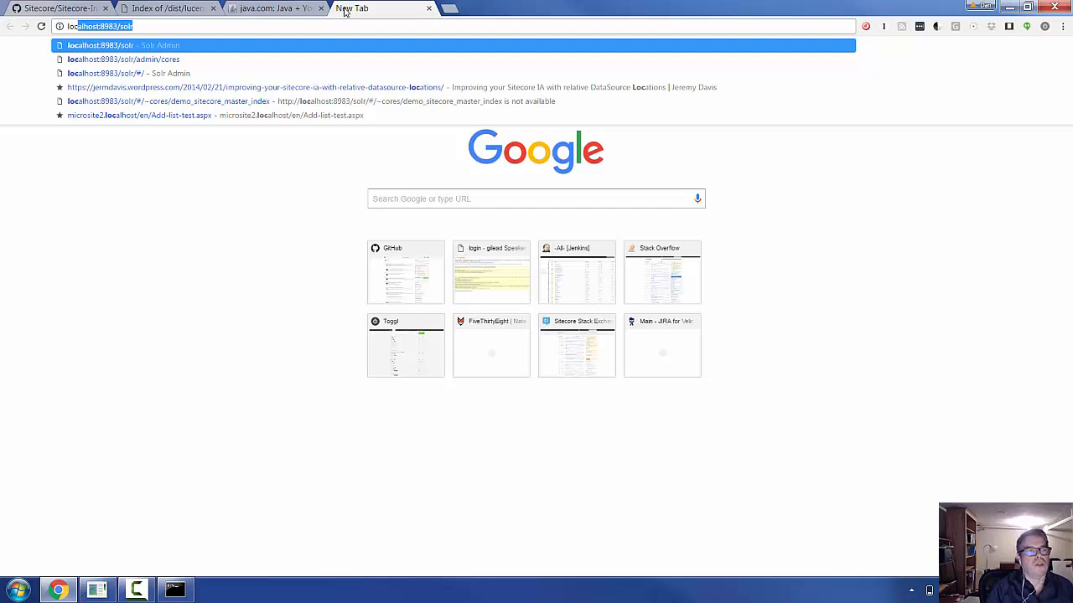
key("Return")
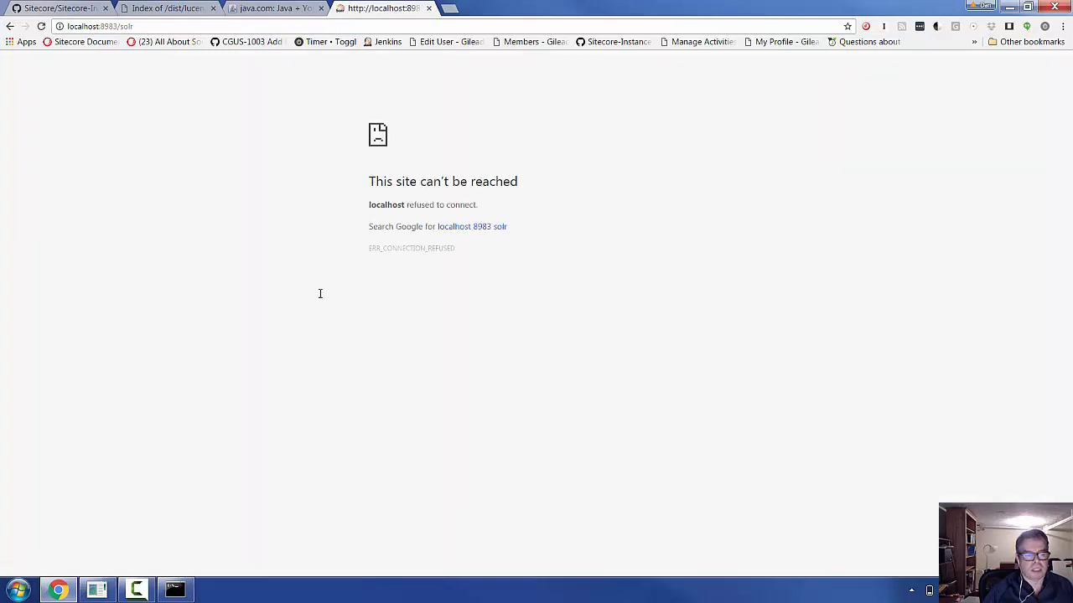
- In the console, change into the solr-4.10.4 folder
mouse_move(174, 592)
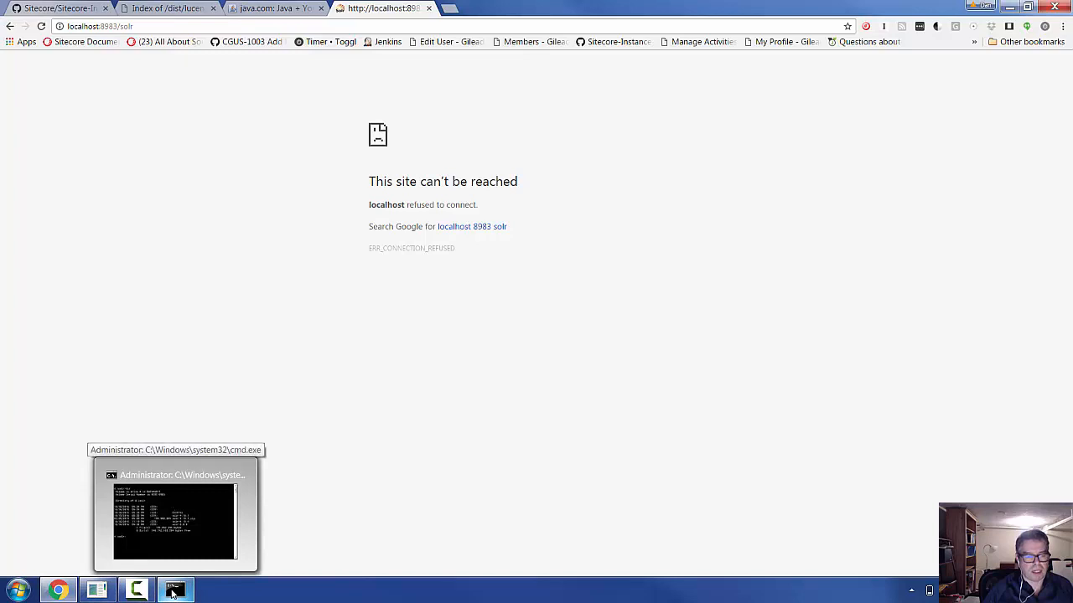
left_click(177, 528)
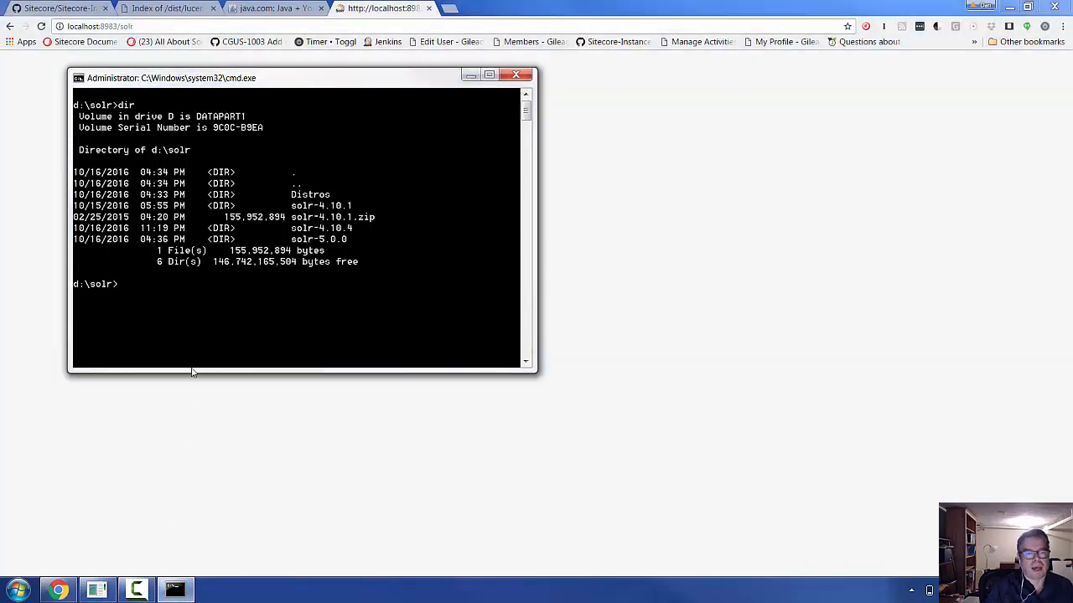
type("cd ")
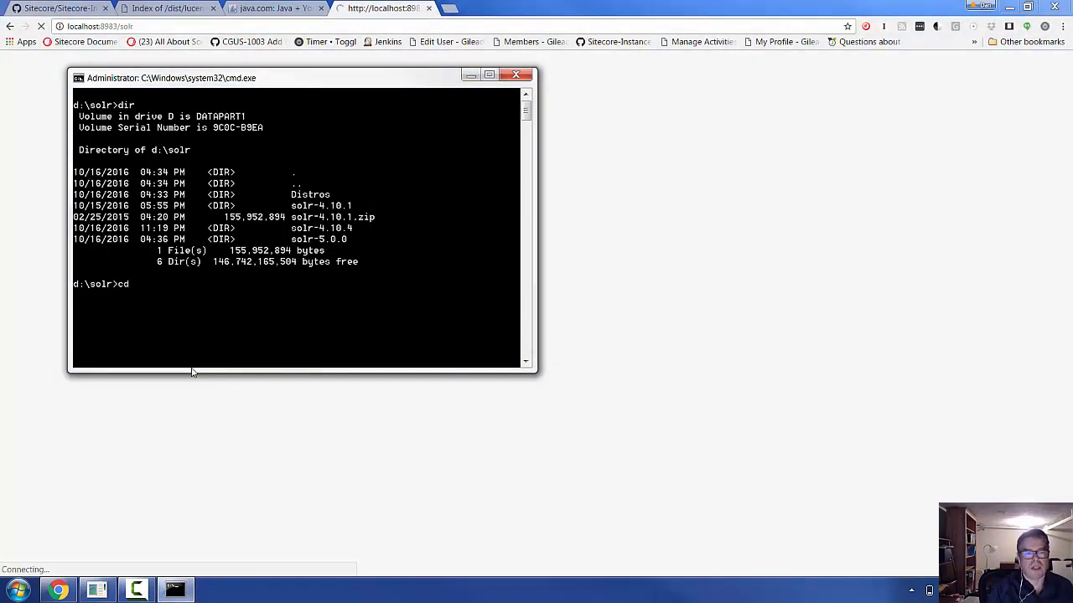
type("solr-4")
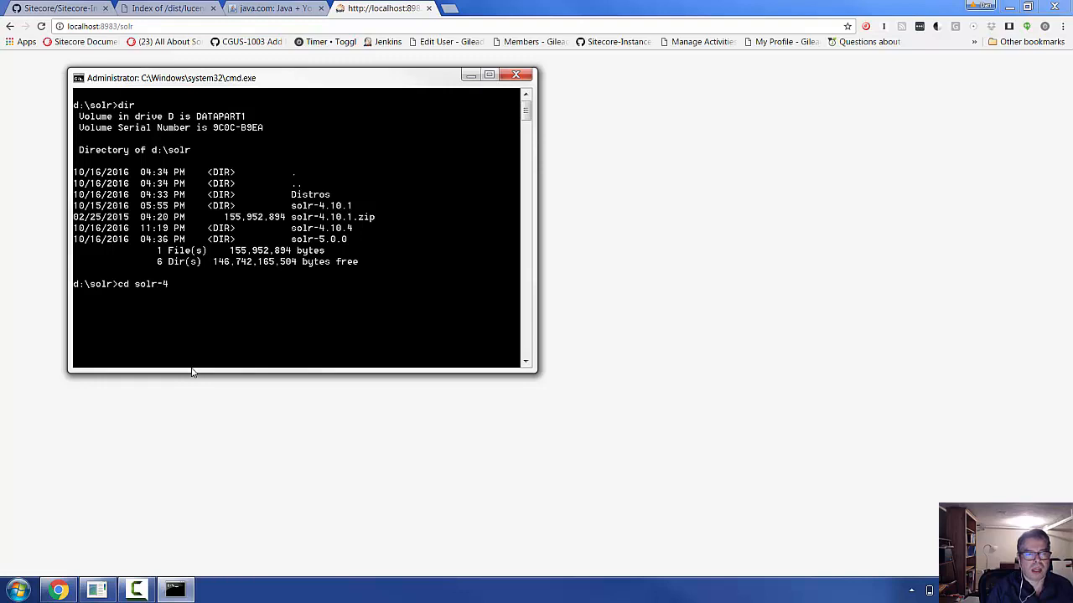
type(".10.4")
key("Return")
- Start Solr with bin\solr start on the default port 8983, dropping the custom port option
type("bin\\")
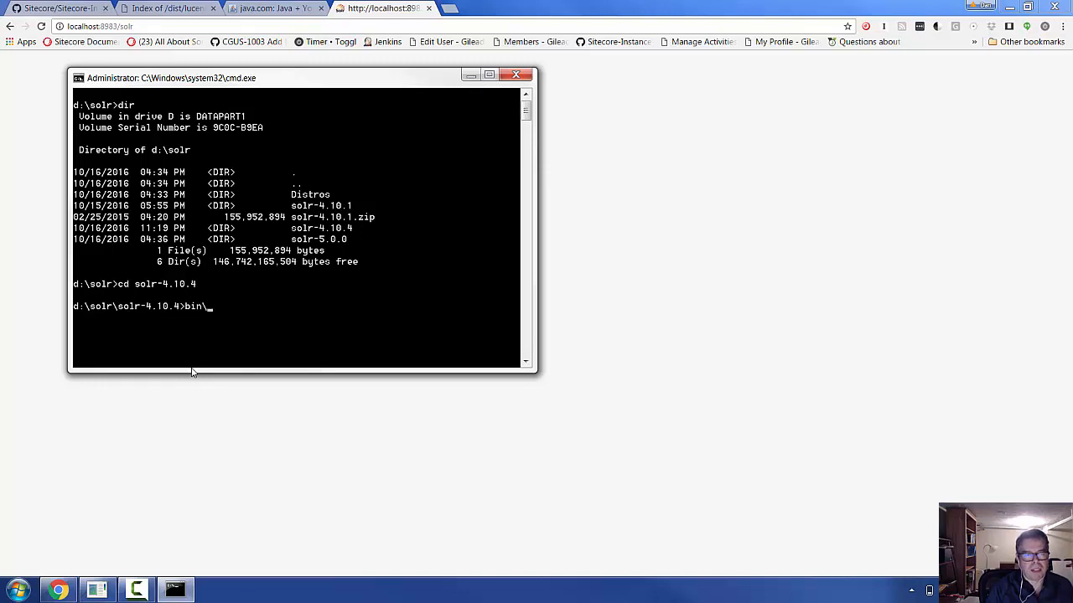
type("solr start")
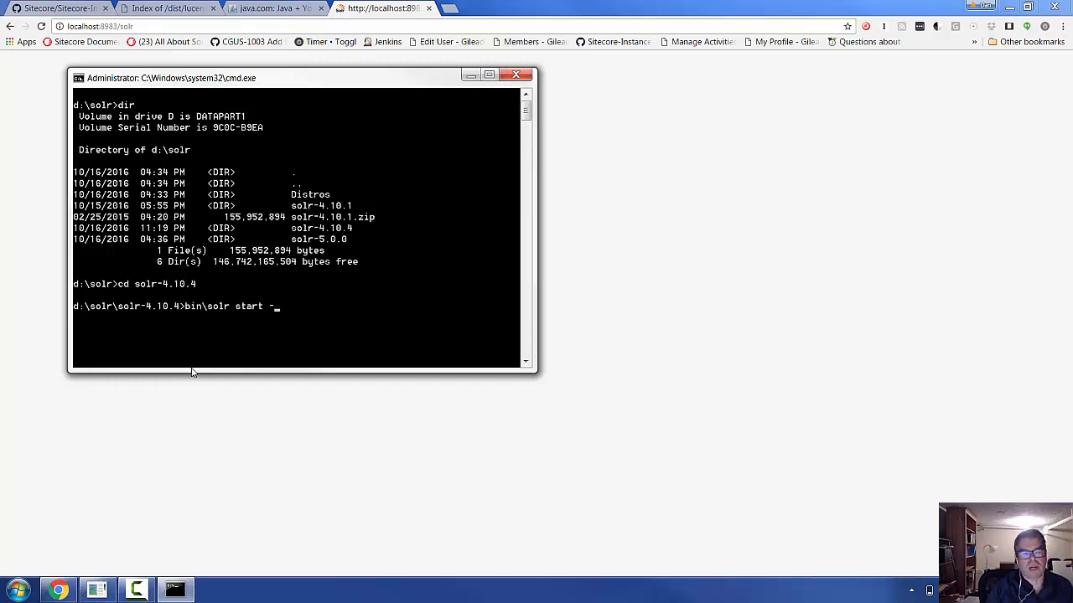
type("-")
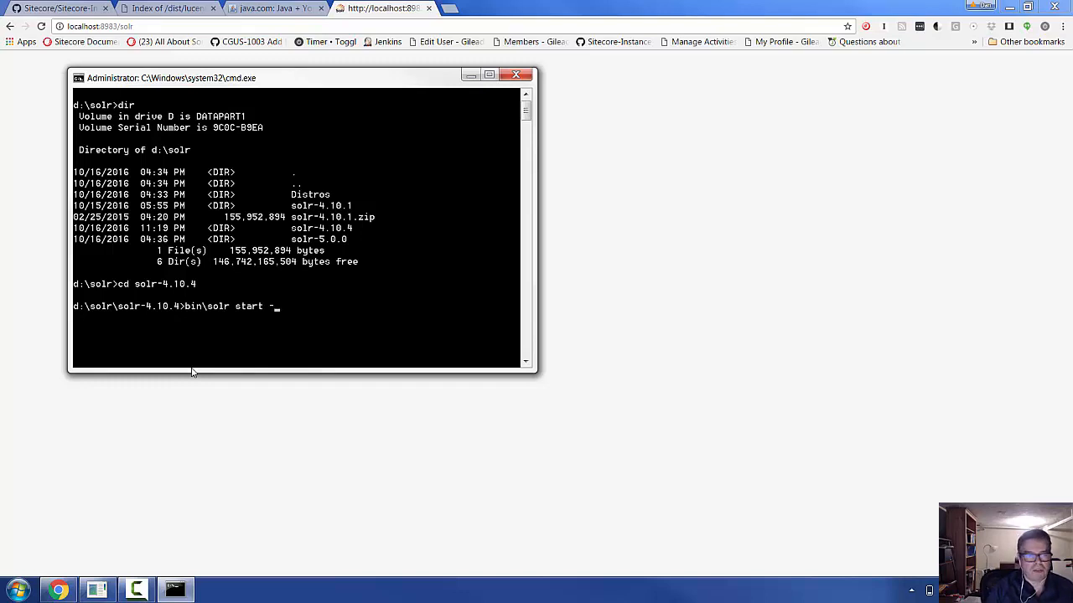
type("part 999")
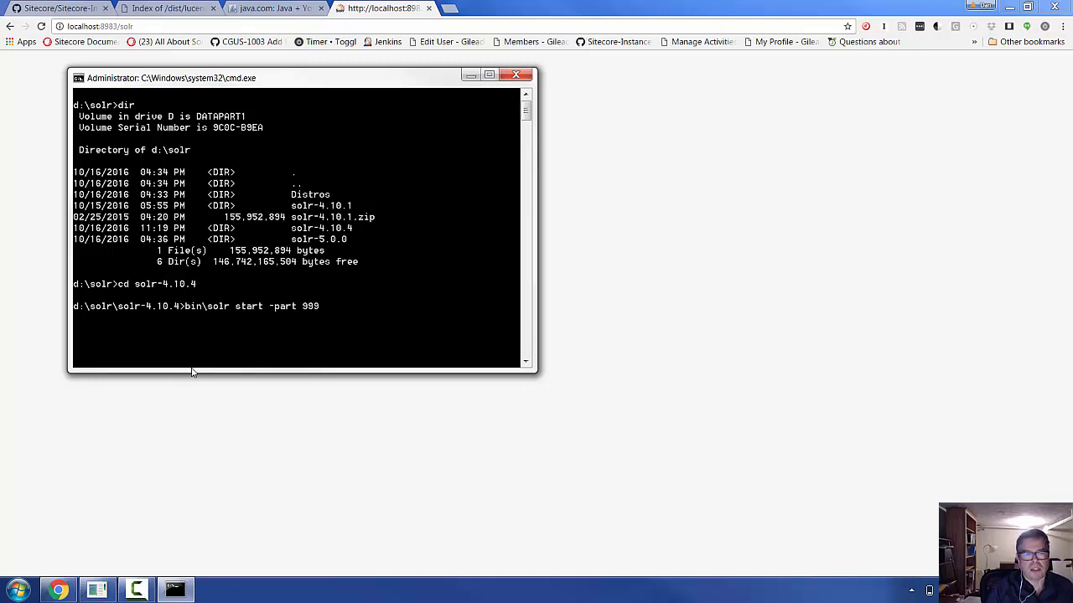
key("BackSpace")
key("BackSpace")
key("BackSpace")
key("BackSpace")
key("BackSpace")
key("BackSpace")
key("BackSpace")
type("ort 9")
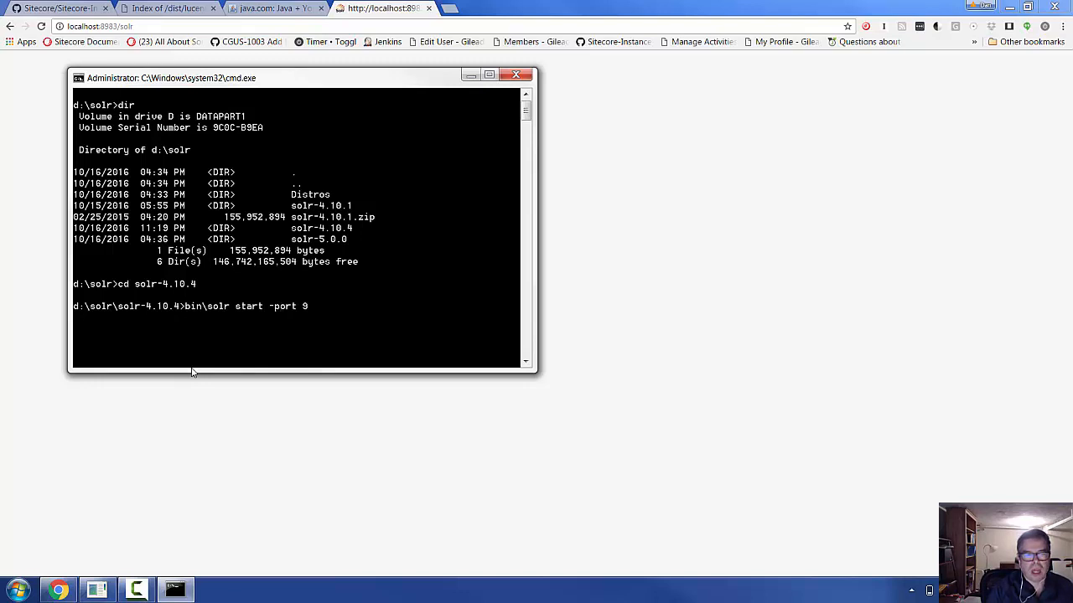
type("999")
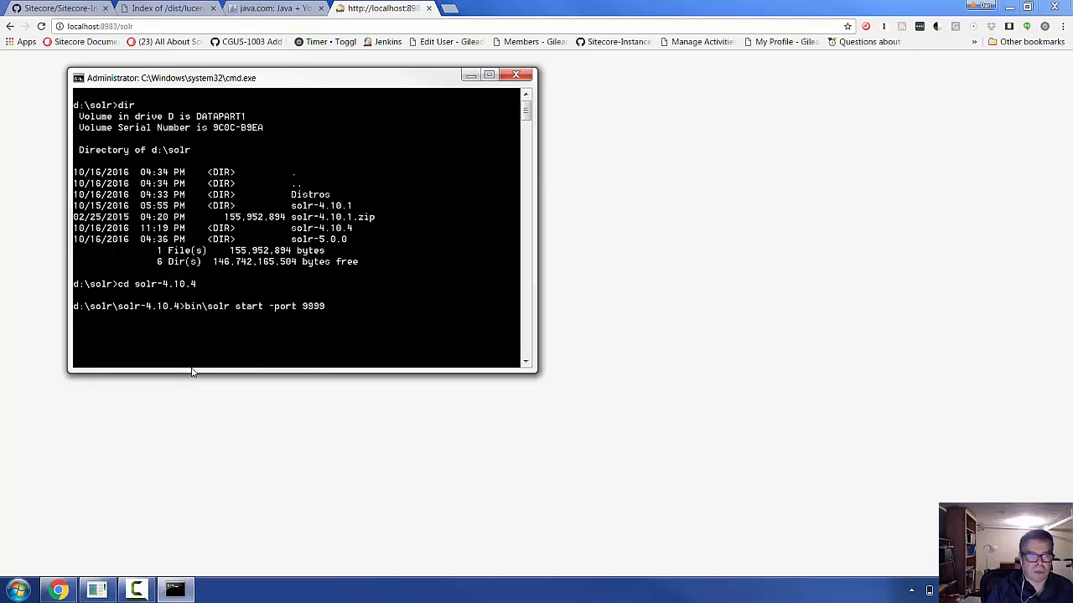
key("BackSpace")
key("BackSpace")
key("BackSpace")
key("BackSpace")
key("BackSpace")
key("BackSpace")
key("BackSpace")
key("BackSpace")
key("BackSpace")
key("BackSpace")
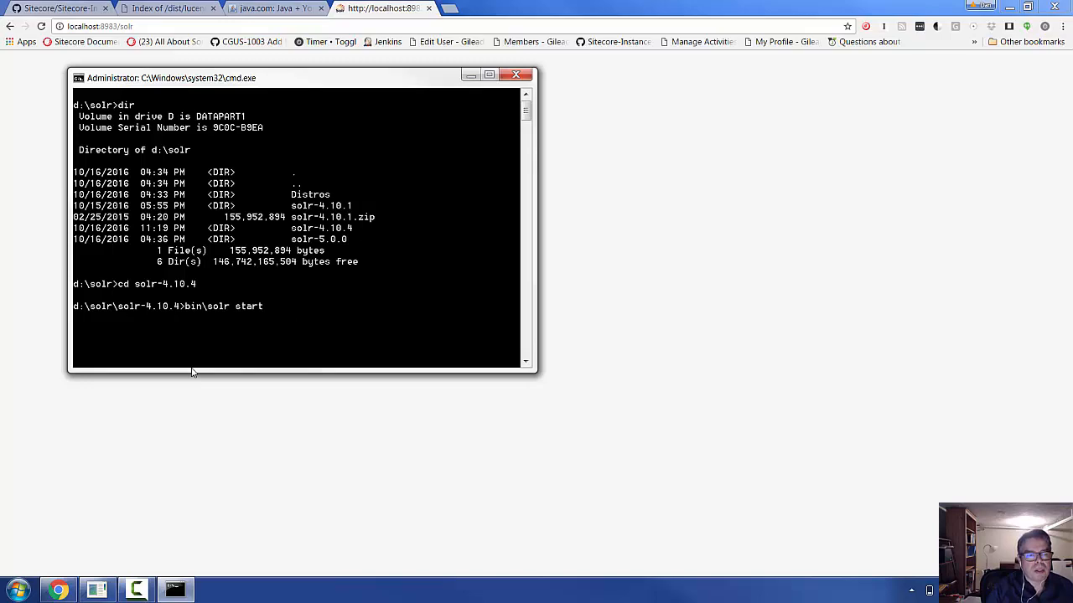
key("Return")
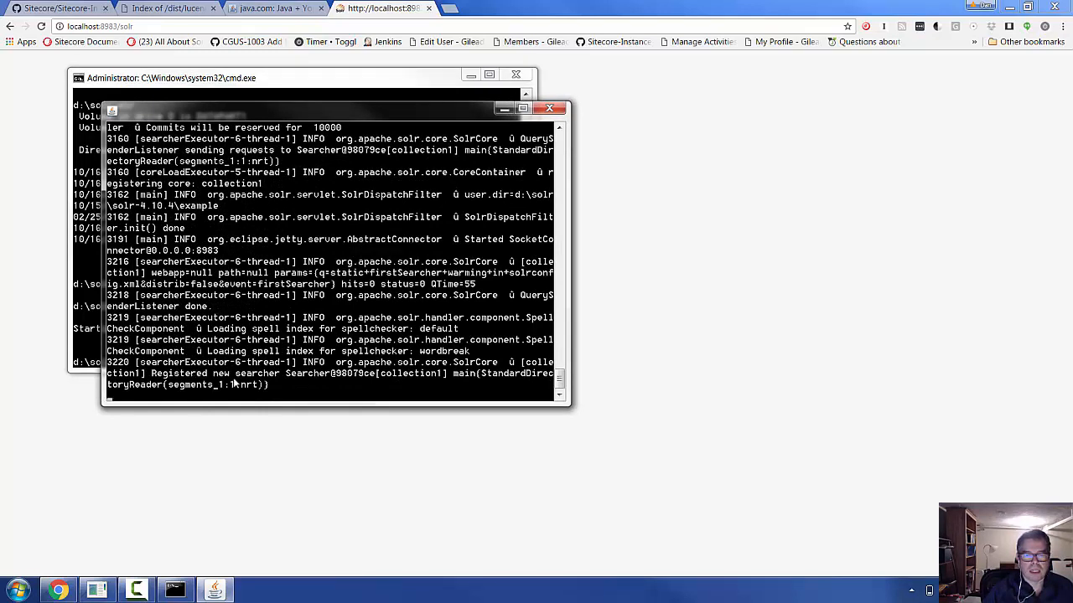
left_click(204, 25)
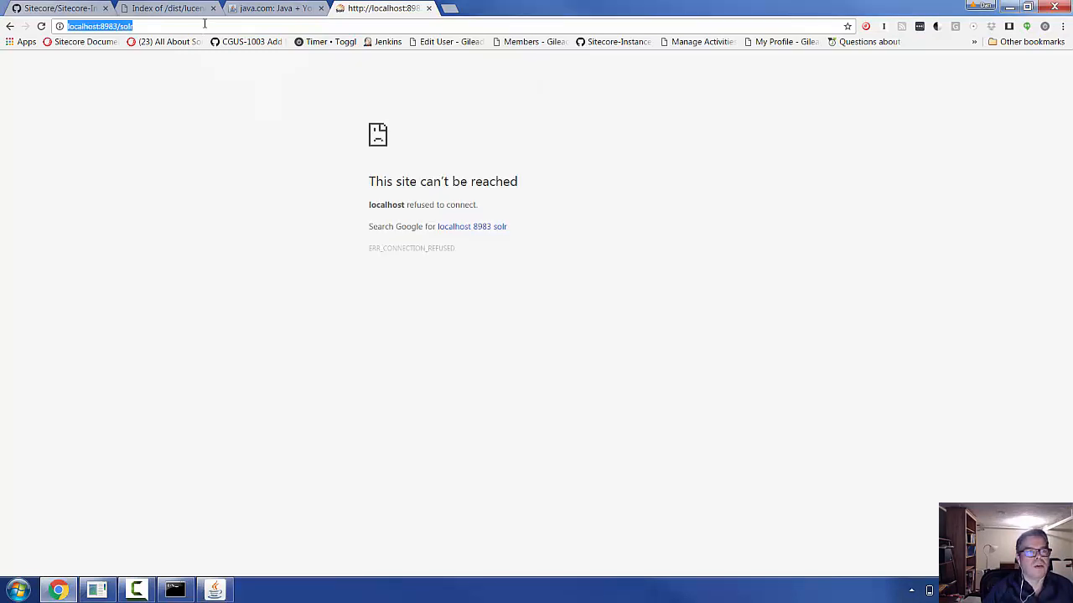
- Reload the Solr admin at localhost:8983 and view collection1 in Core Admin, holding 0 documents
key("Return")
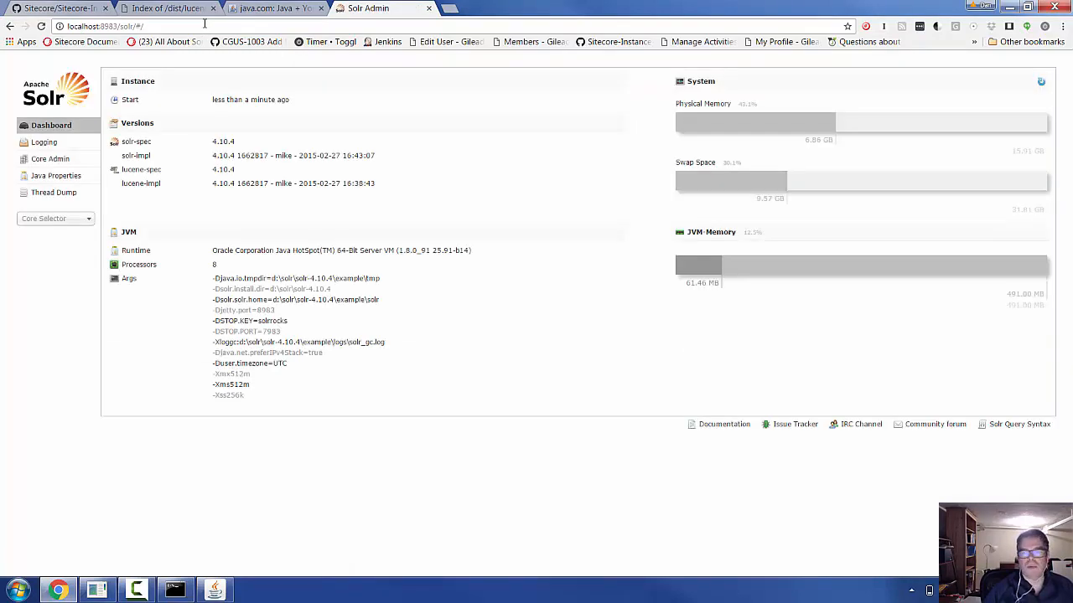
left_click(76, 219)
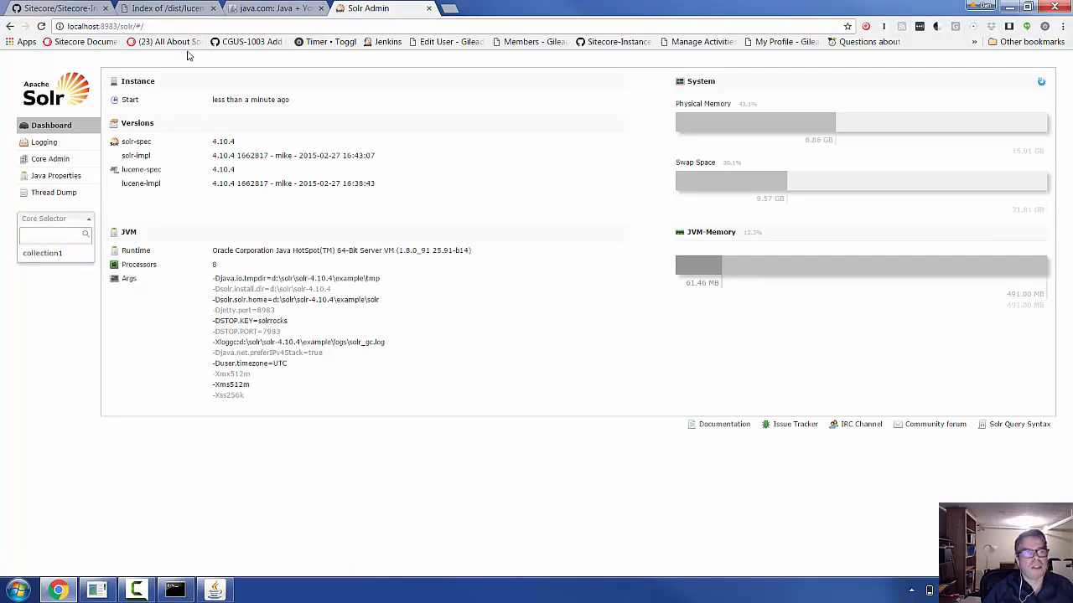
left_click(52, 160)
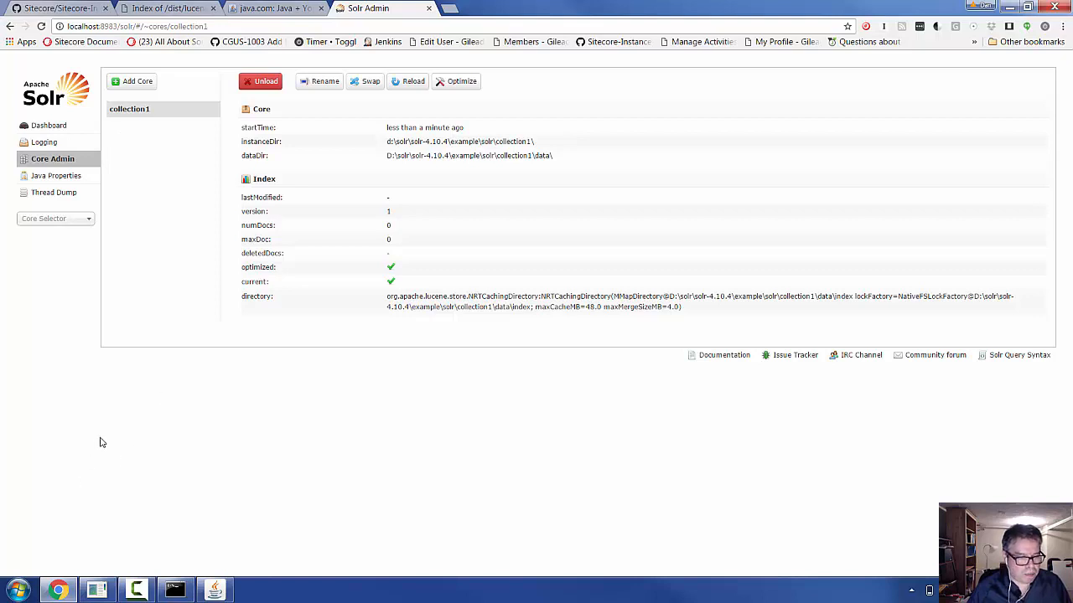
- Launch SIM's install wizard, prefilled with Sitecore CMS 8.2 revision 160729 and site name sc82u0
left_click(137, 591)
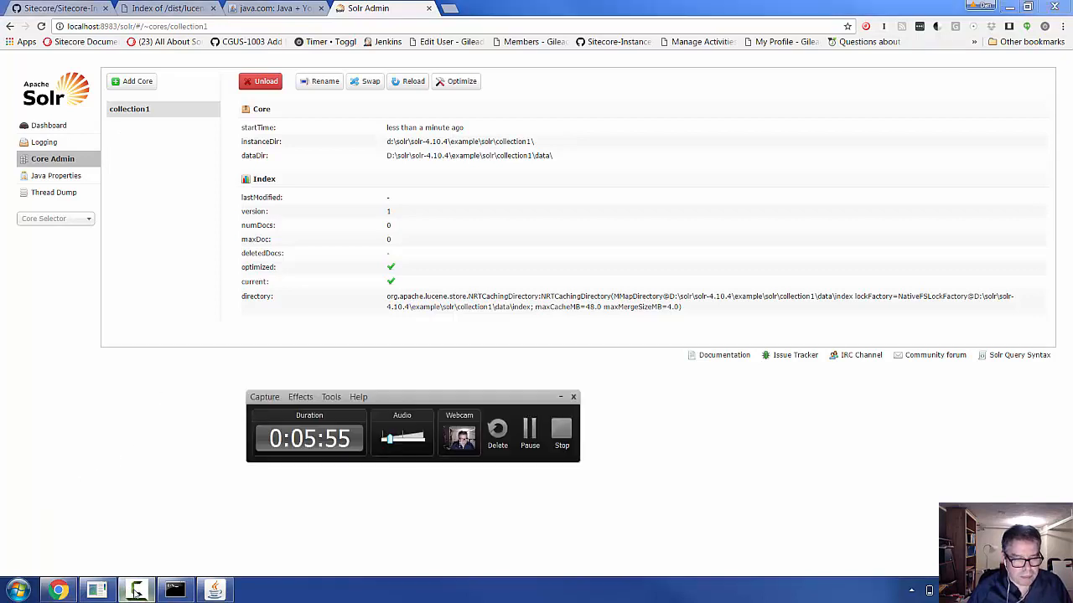
left_click(532, 431)
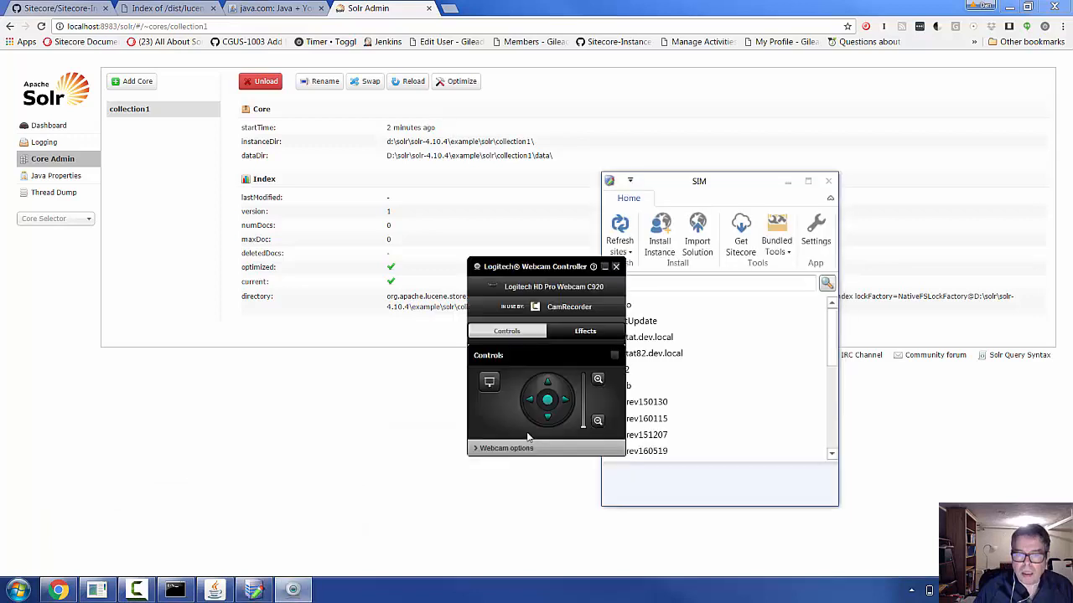
left_click(616, 266)
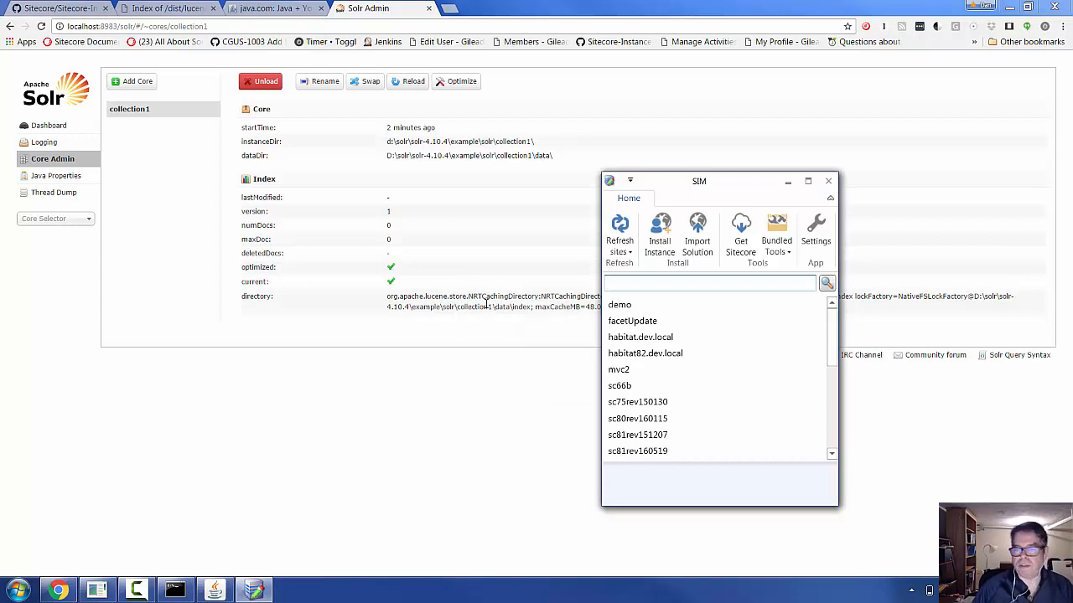
left_click(660, 245)
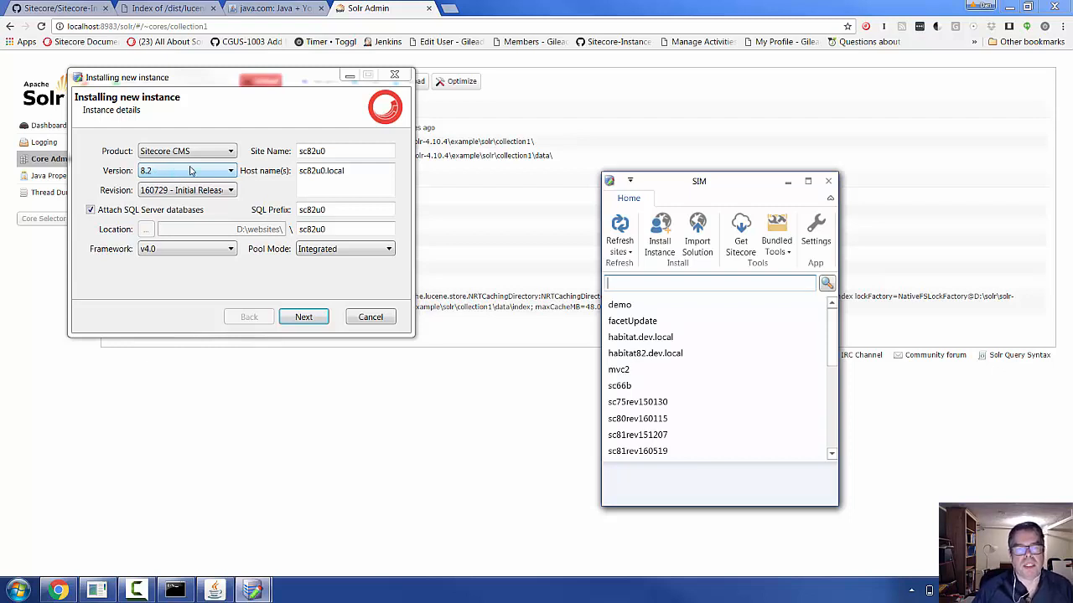
- Rename the site to solrdemo82 (host solrdemo82.local) and advance to the Modules page
double_click(336, 151)
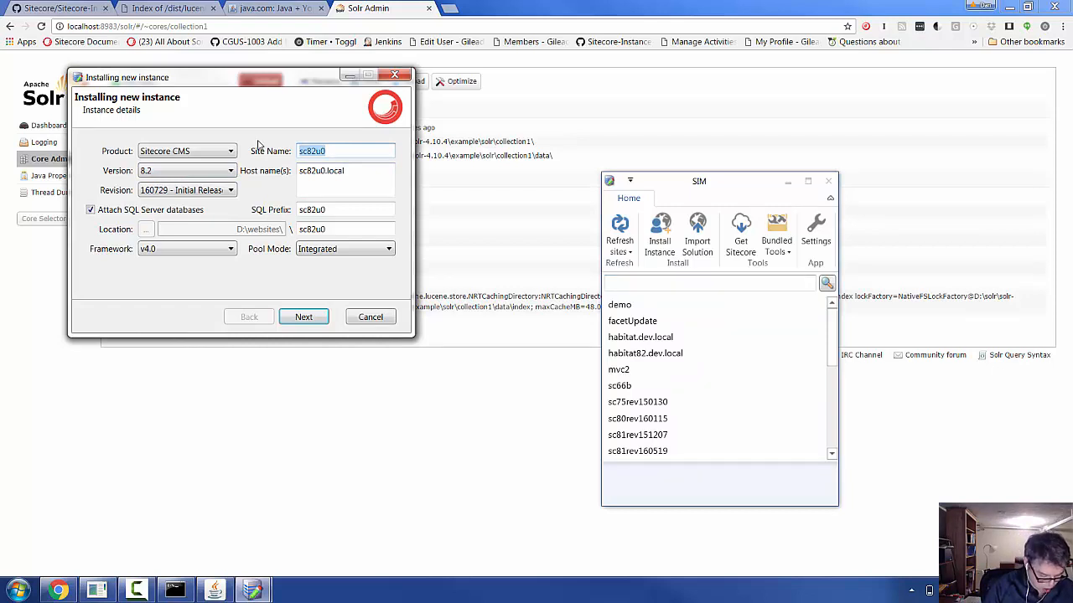
type("solr")
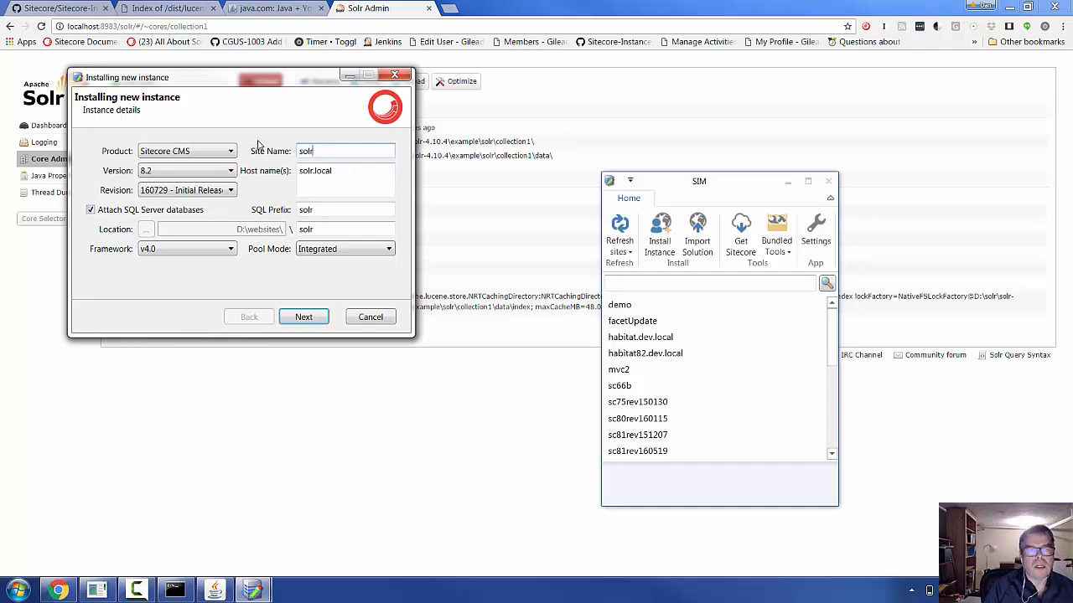
type("demo8")
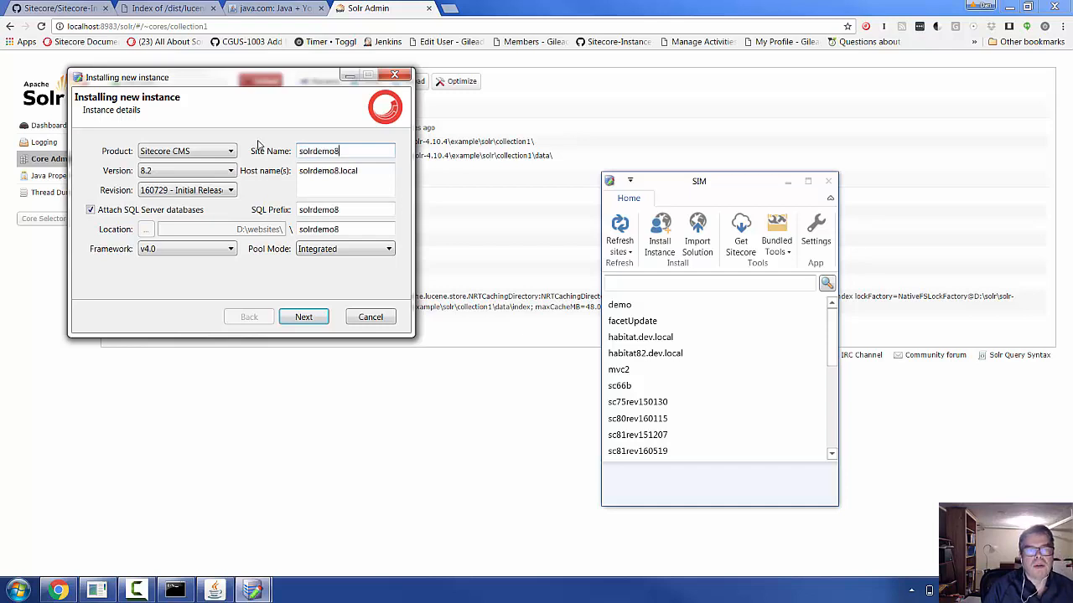
type("2")
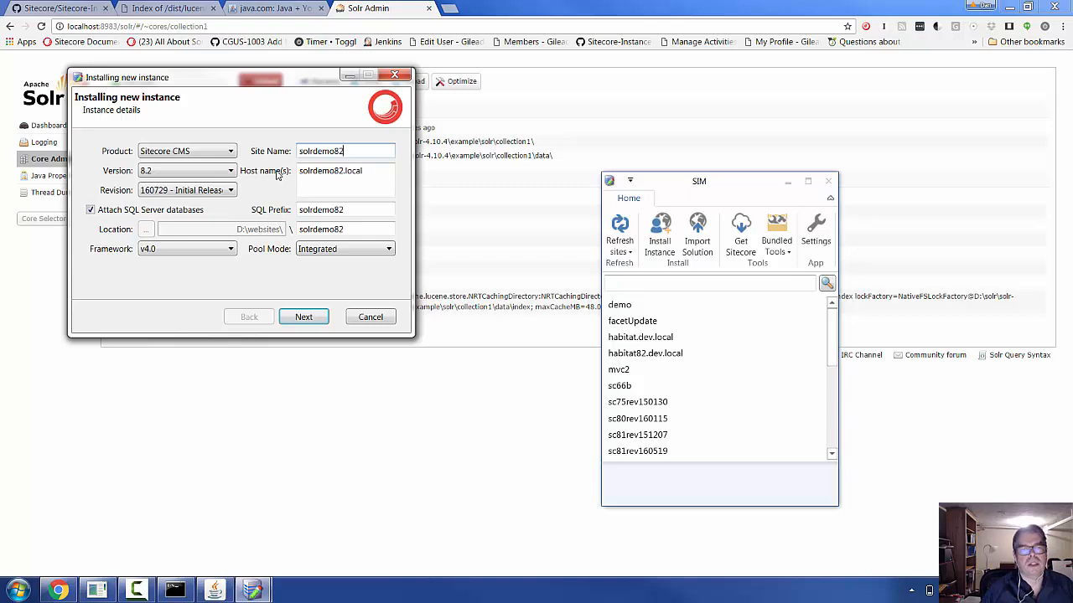
left_click(303, 318)
left_click(304, 318)
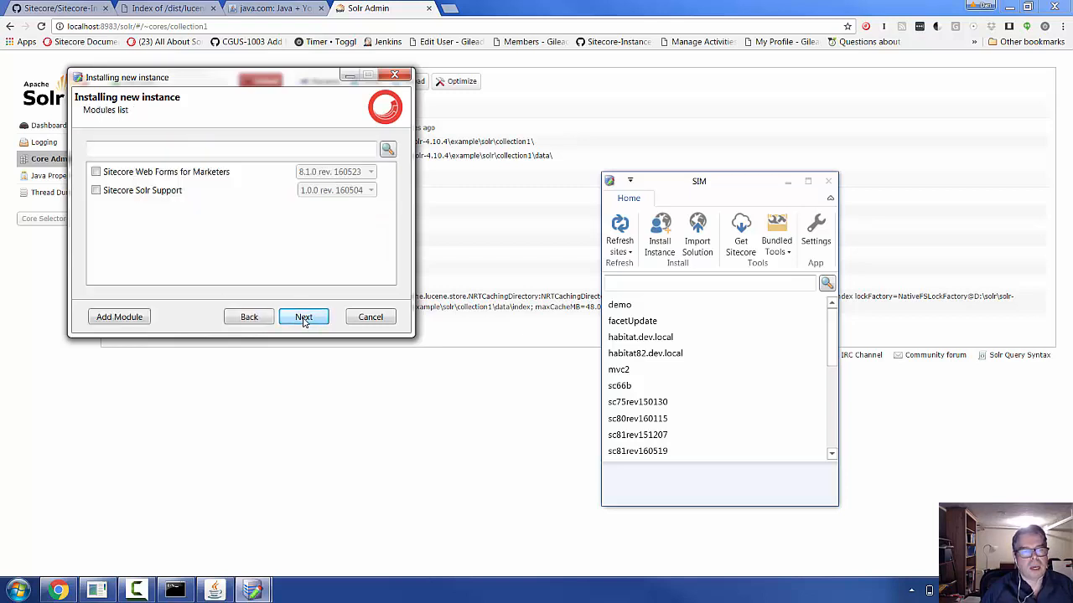
- Skip Modules and Custom Packages, tick the 'Sitecore 8.2 - ContentSearch - Solr.zip' preset, and continue
left_click(304, 318)
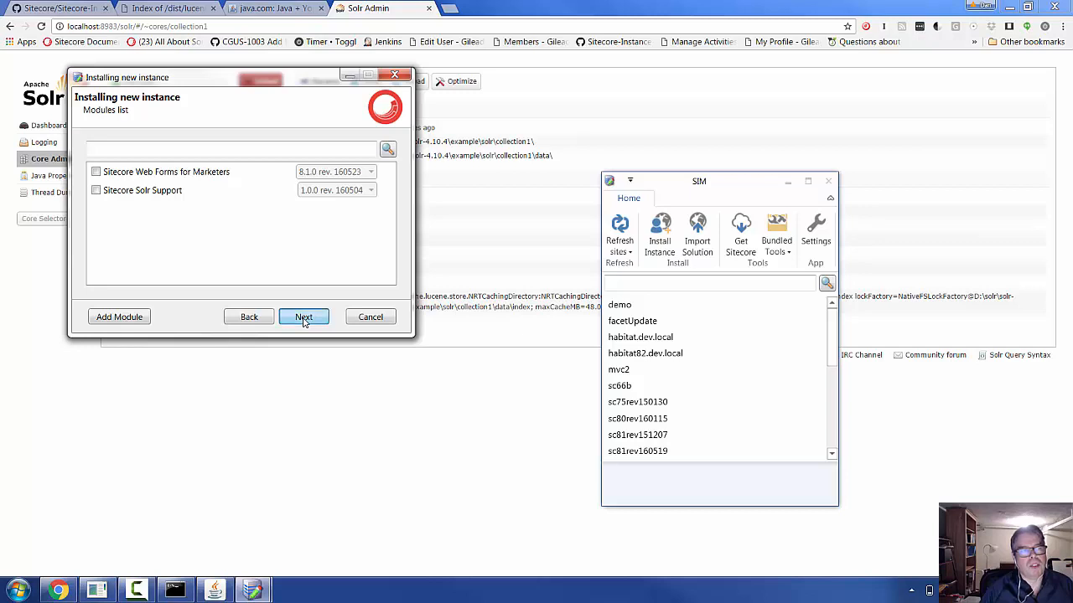
left_click(303, 319)
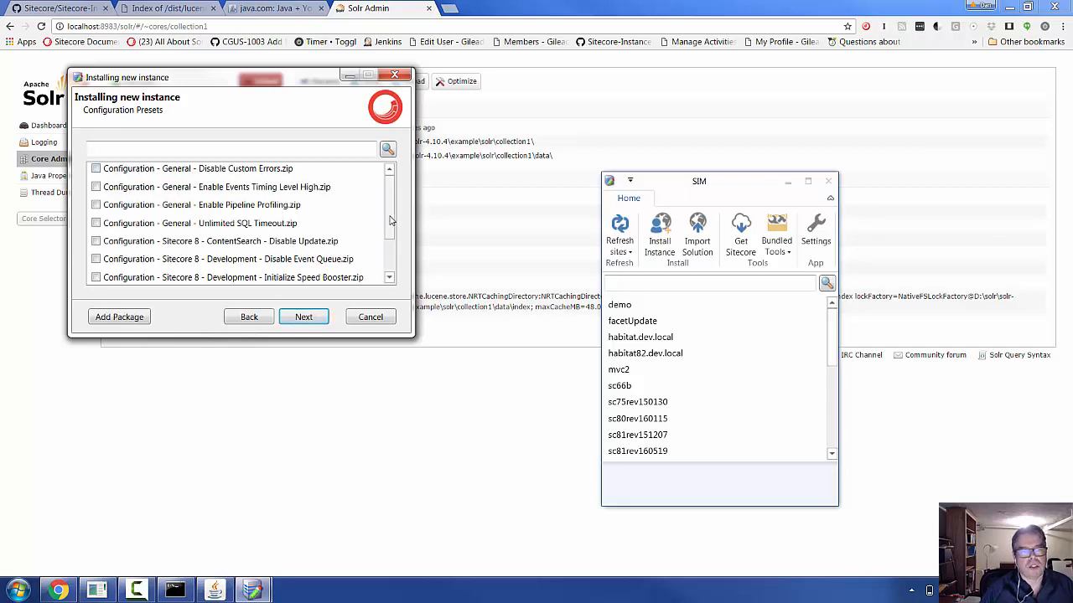
left_click_drag(392, 222, 388, 272)
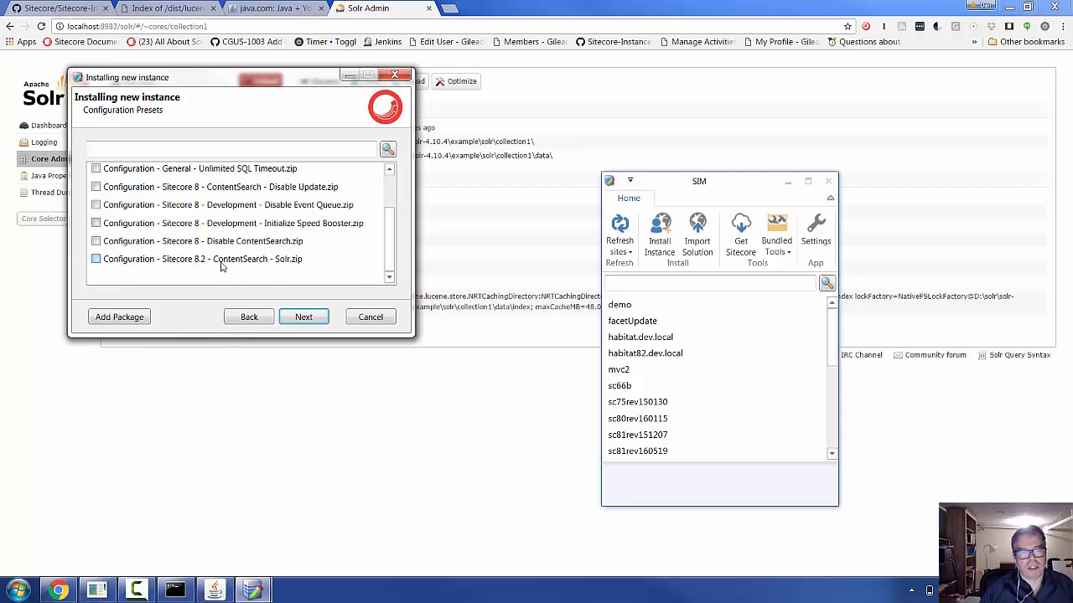
left_click(96, 259)
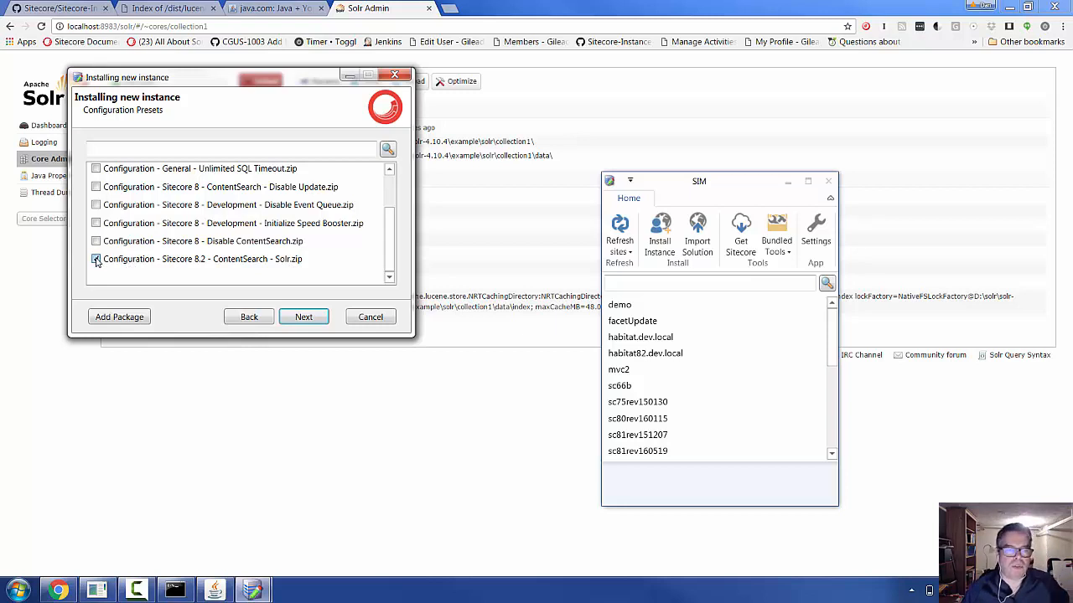
left_click(312, 318)
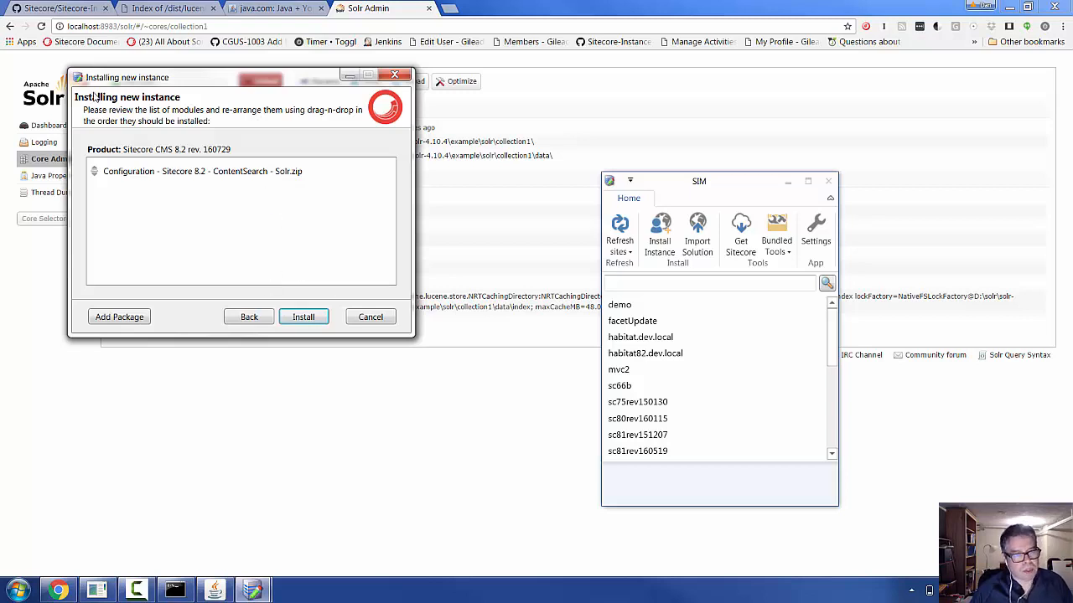
left_click(303, 318)
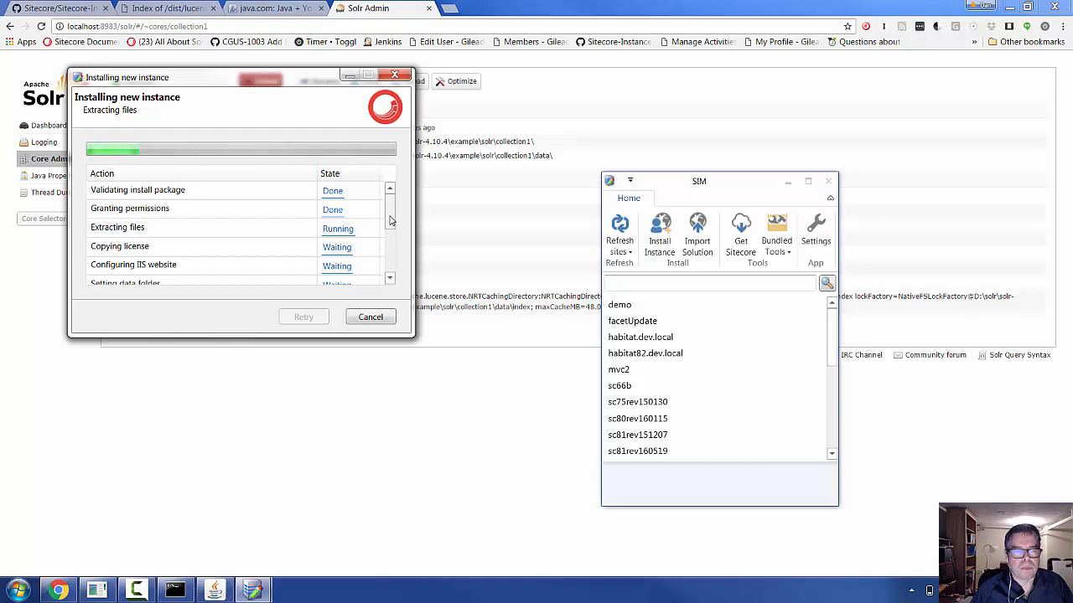
left_click_drag(390, 219, 390, 267)
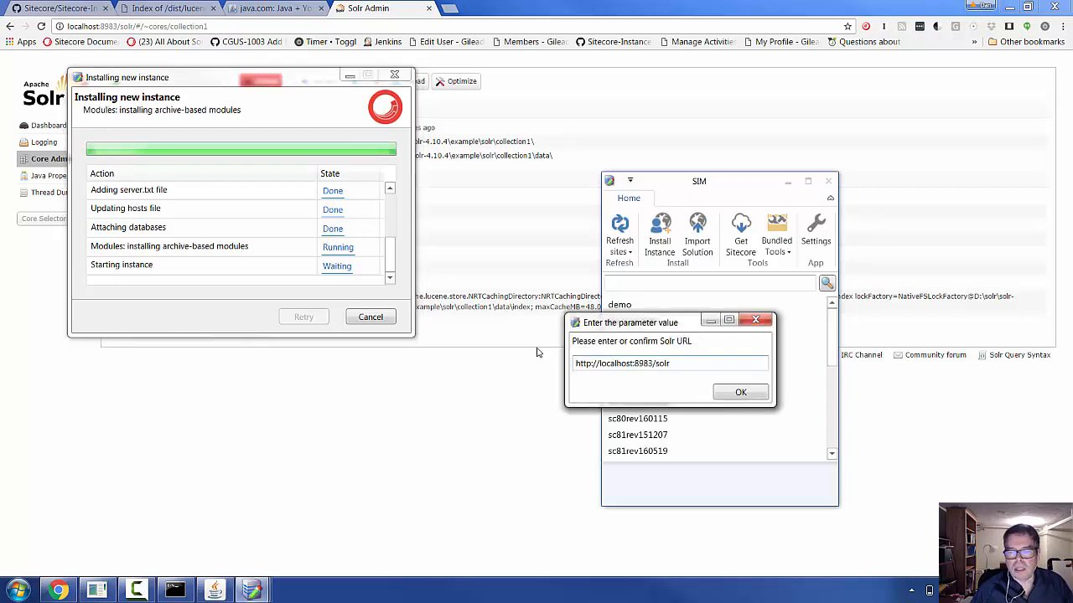
left_click_drag(622, 324, 362, 382)
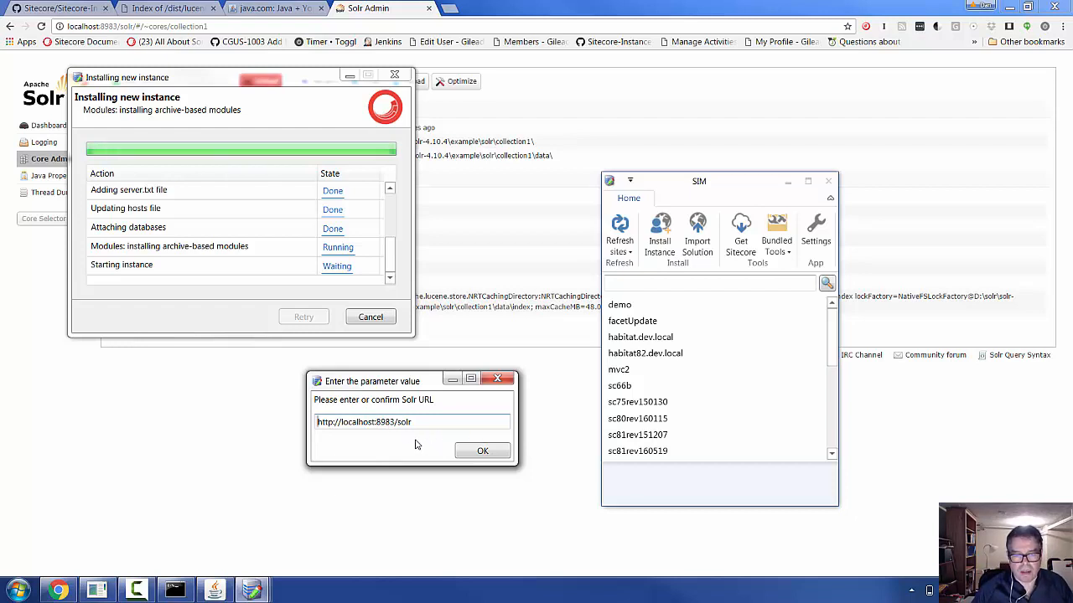
left_click(480, 450)
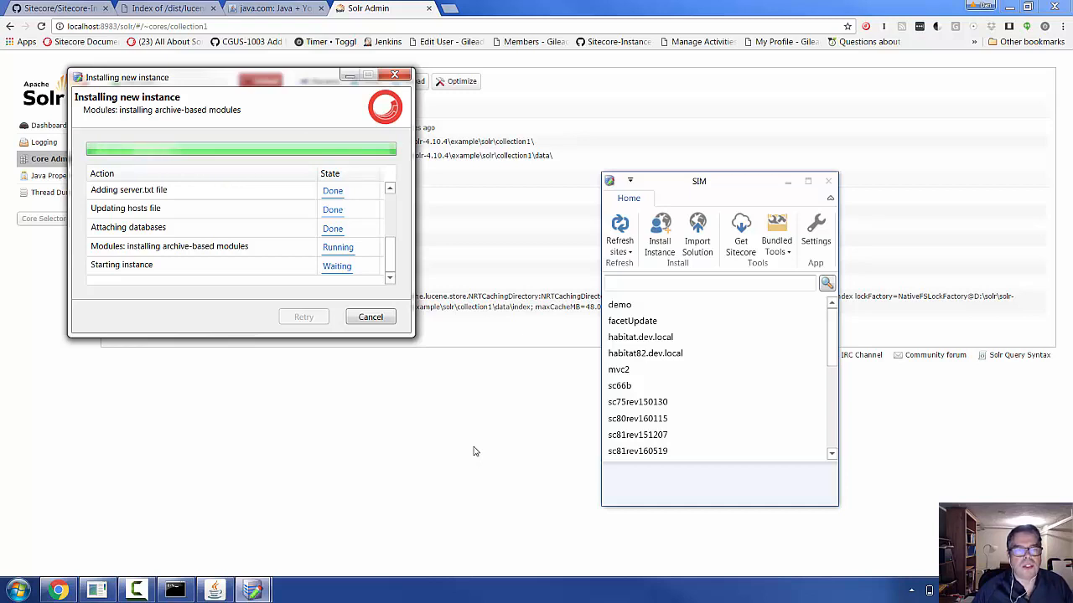
left_click(534, 79)
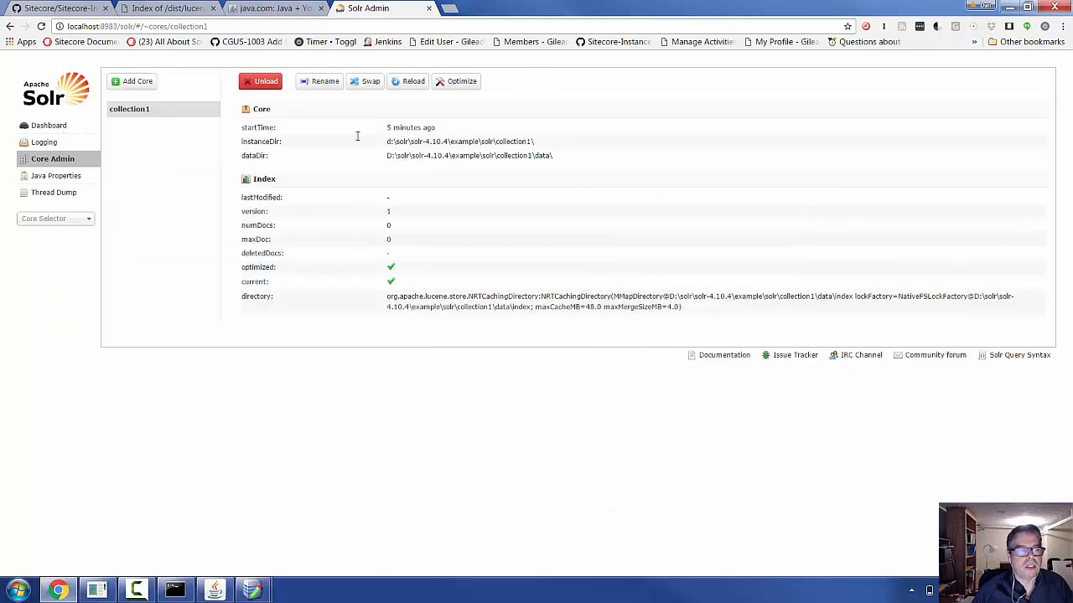
- Reload Solr Admin, open the new solrdemo82_sitecore_master_index core, then return to the completed SIM installer
left_click(61, 219)
left_click(61, 220)
left_click(61, 219)
left_click(61, 219)
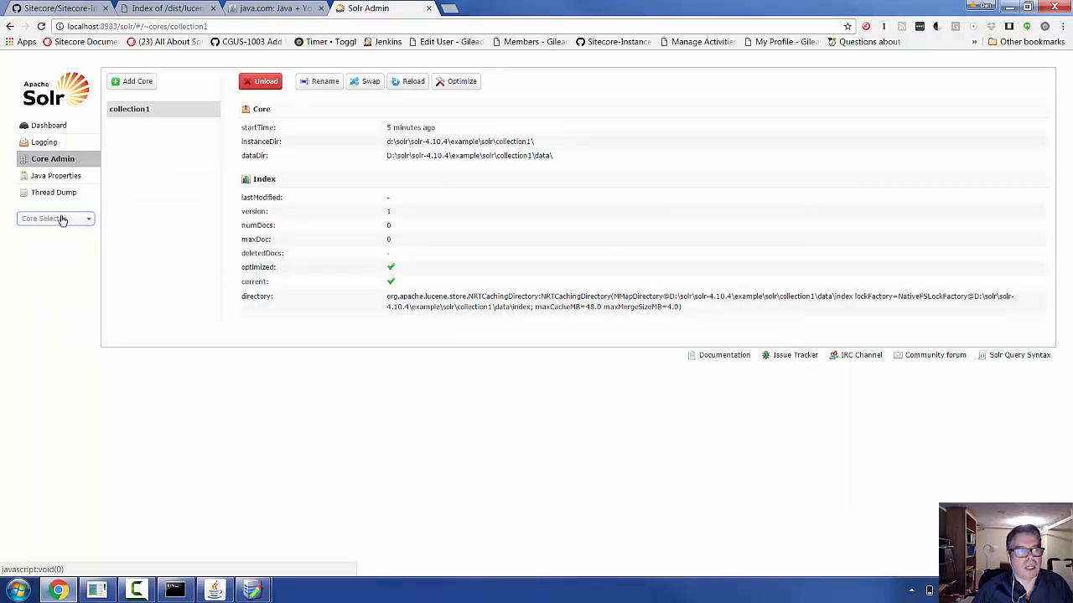
left_click(41, 26)
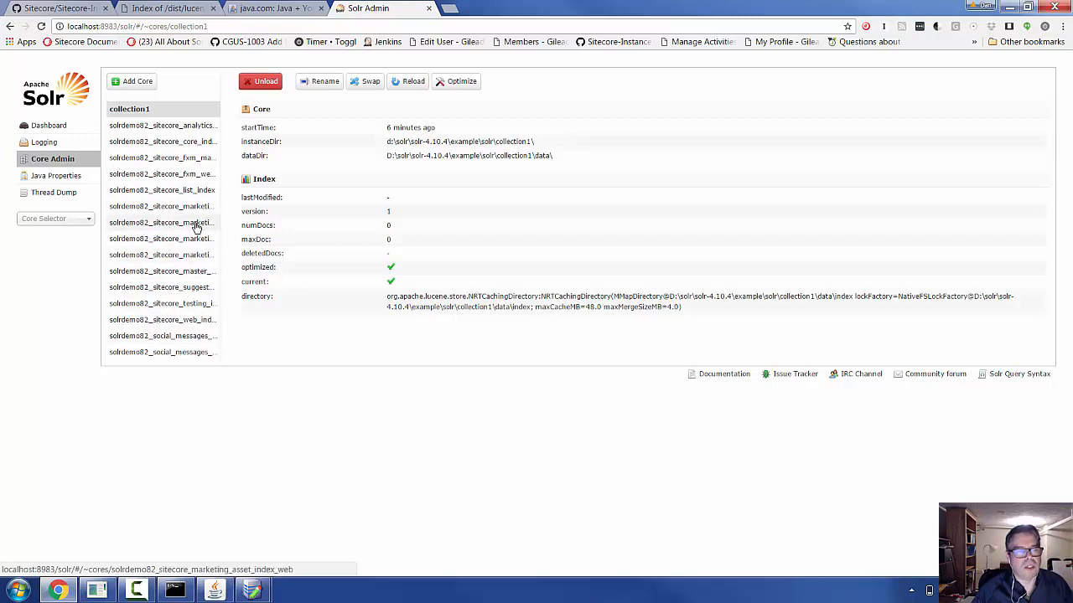
left_click(199, 274)
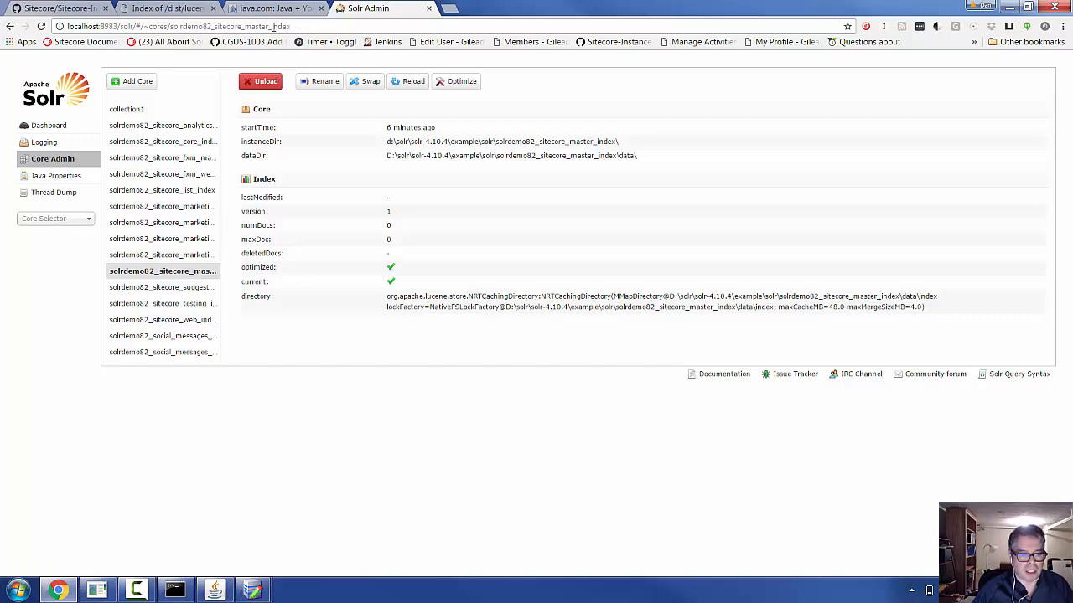
mouse_move(252, 589)
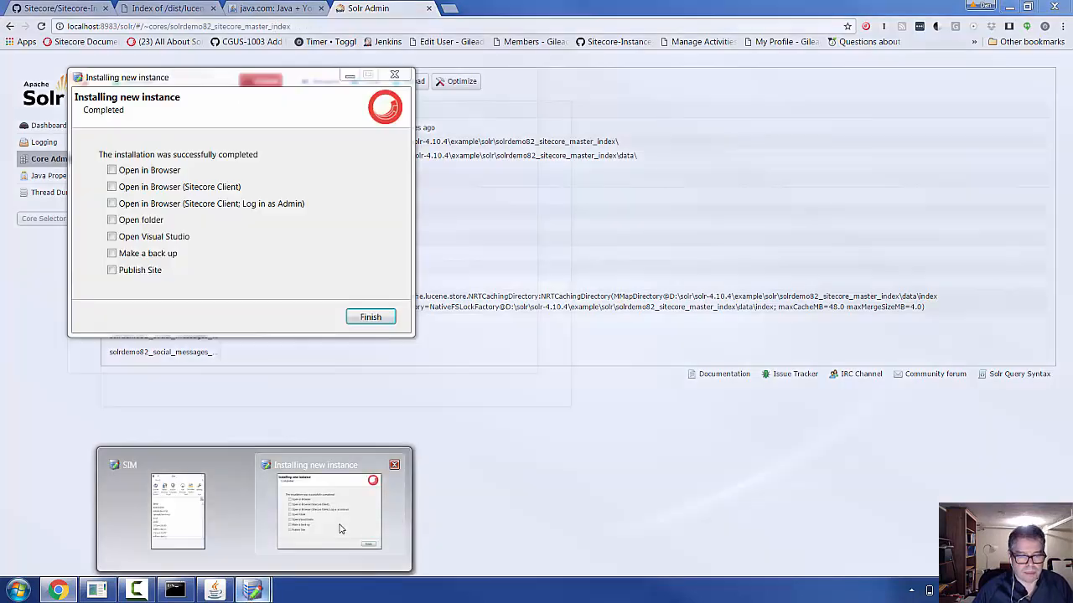
left_click(341, 527)
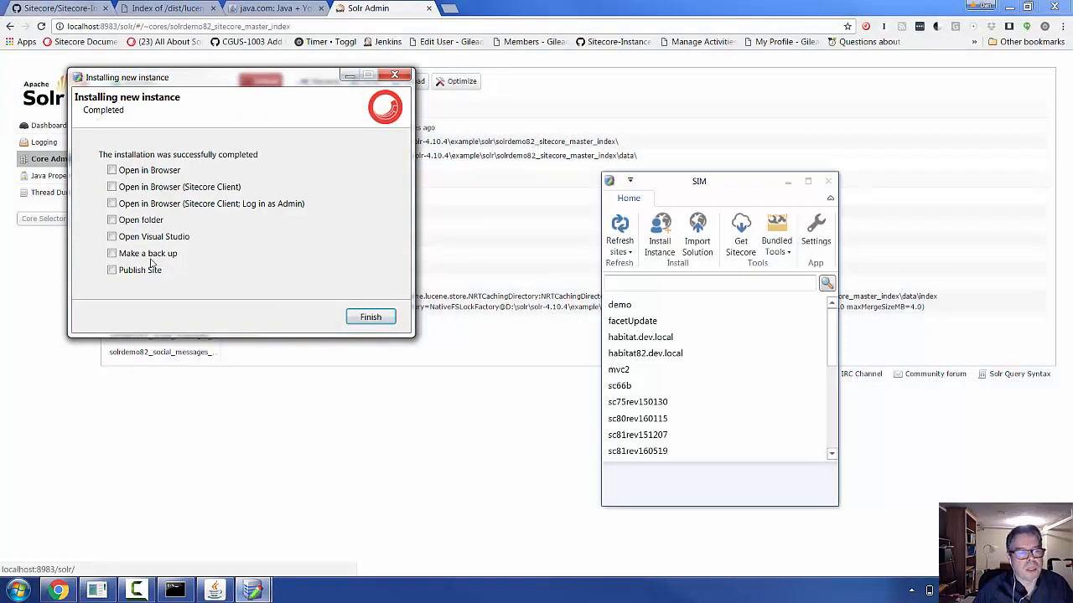
- Enable 'Open in Browser (Sitecore Client)' and finish the solrdemo82 installer
left_click(111, 187)
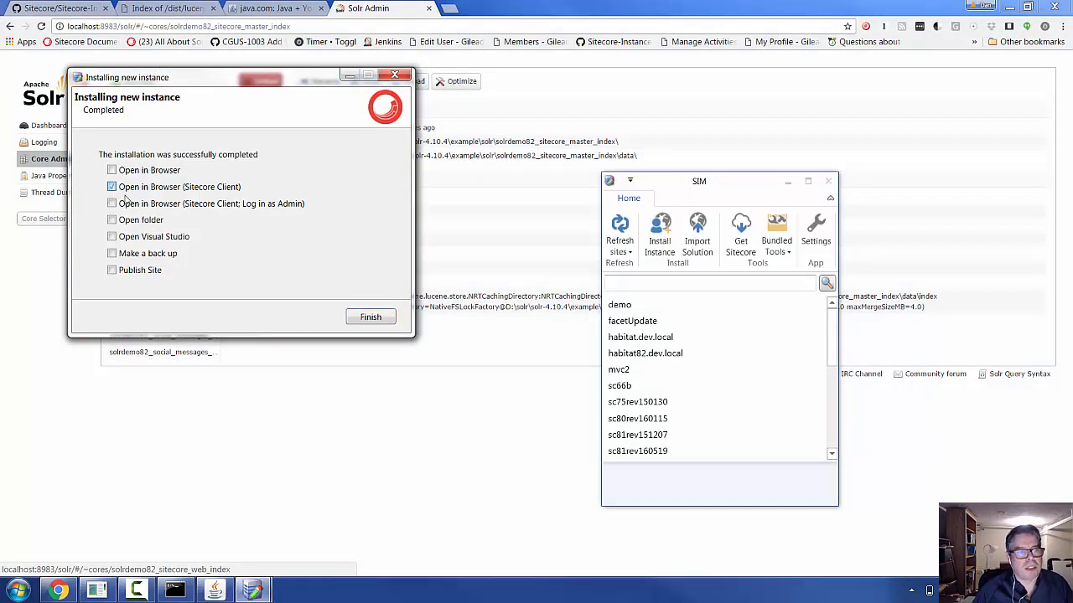
left_click(371, 317)
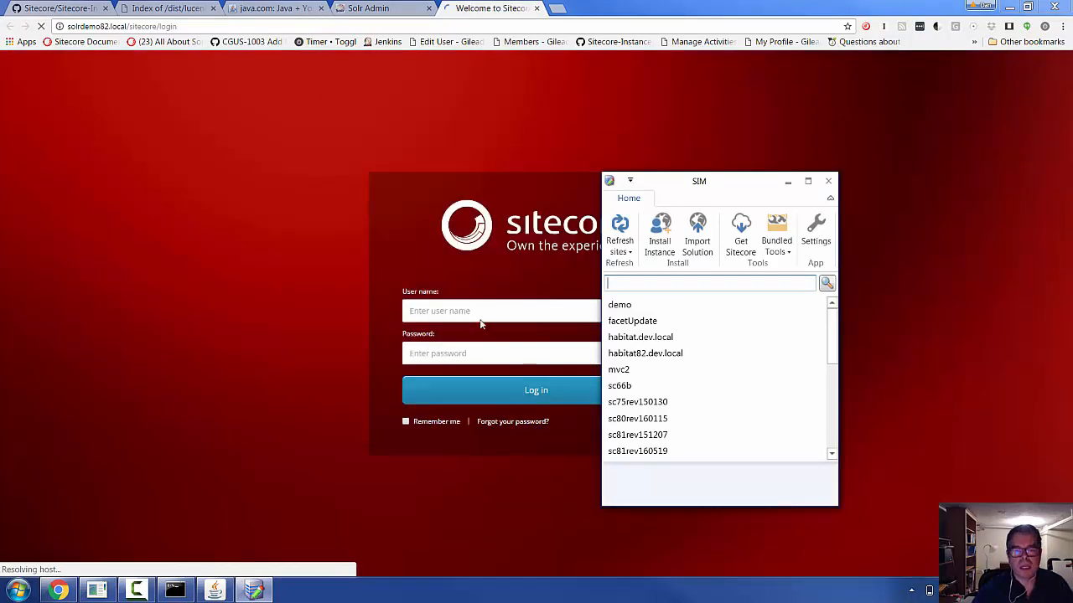
- Log in to solrdemo82.local with the admin user name and password, then open the Content Editor
left_click(483, 313)
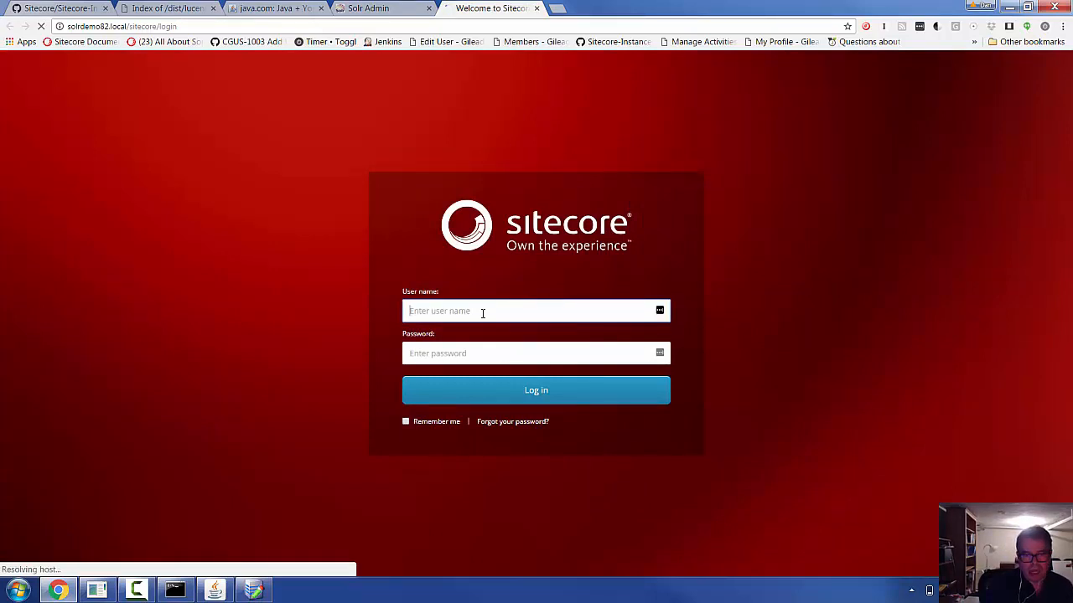
type("admin")
key("Tab")
type("b")
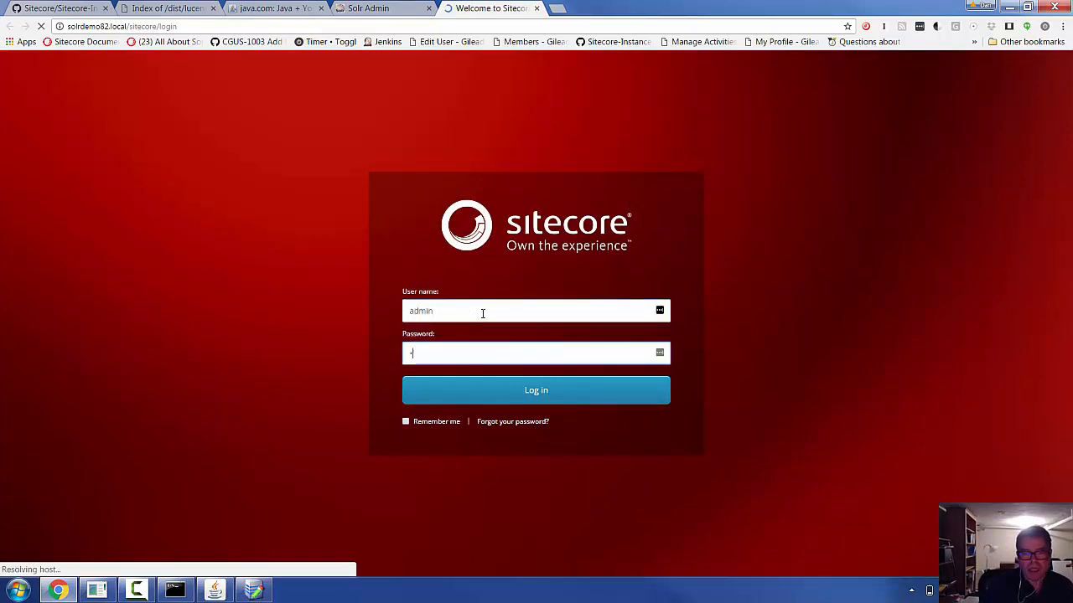
left_click(519, 390)
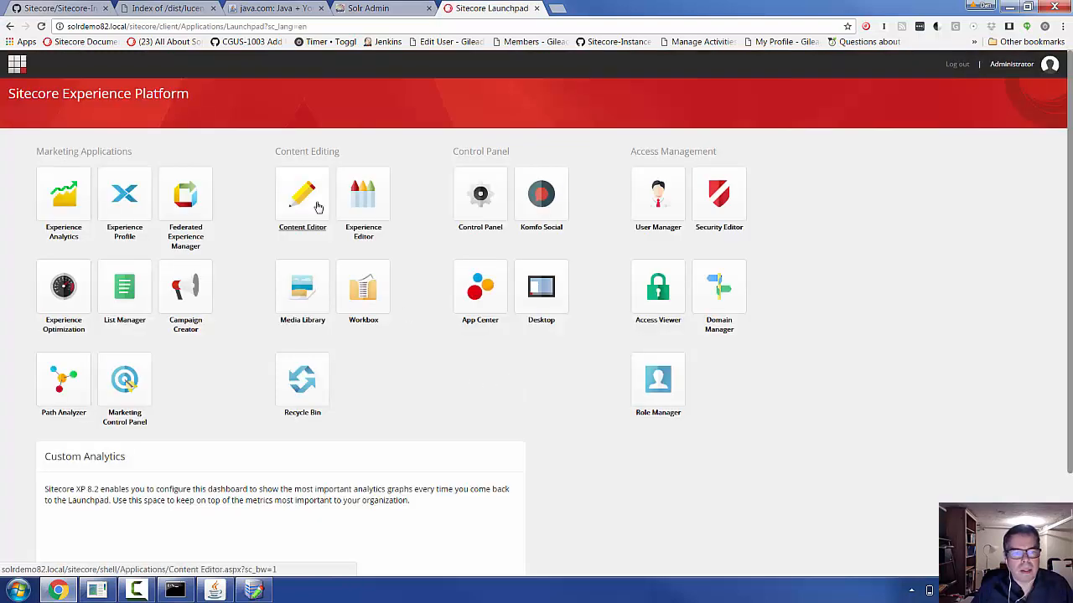
left_click(319, 207)
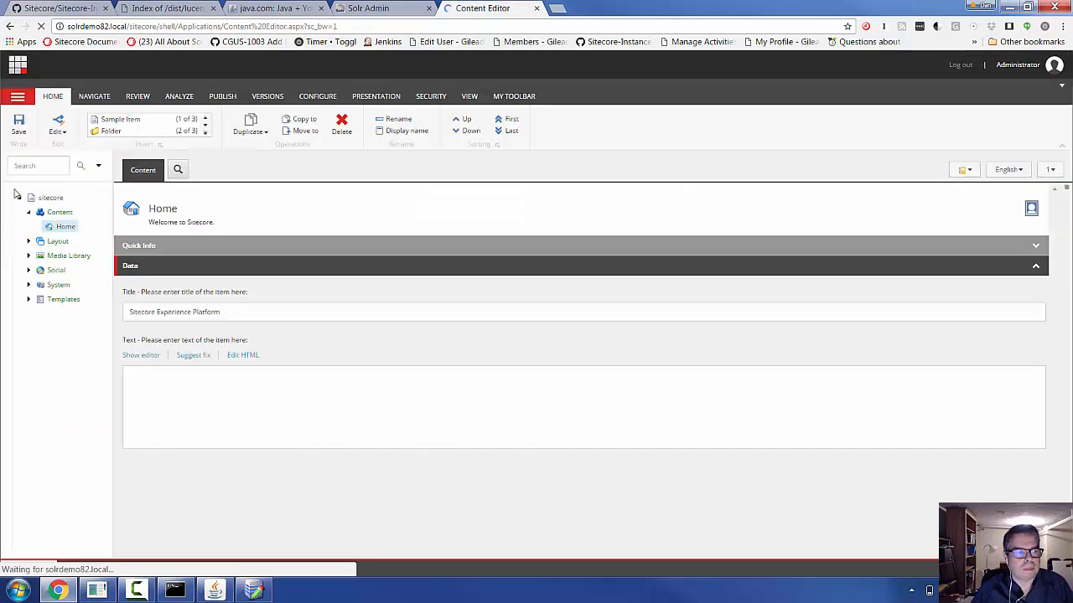
- Run an empty search from the sitecore root, still getting 0 results, then return to the Launchpad
left_click(32, 198)
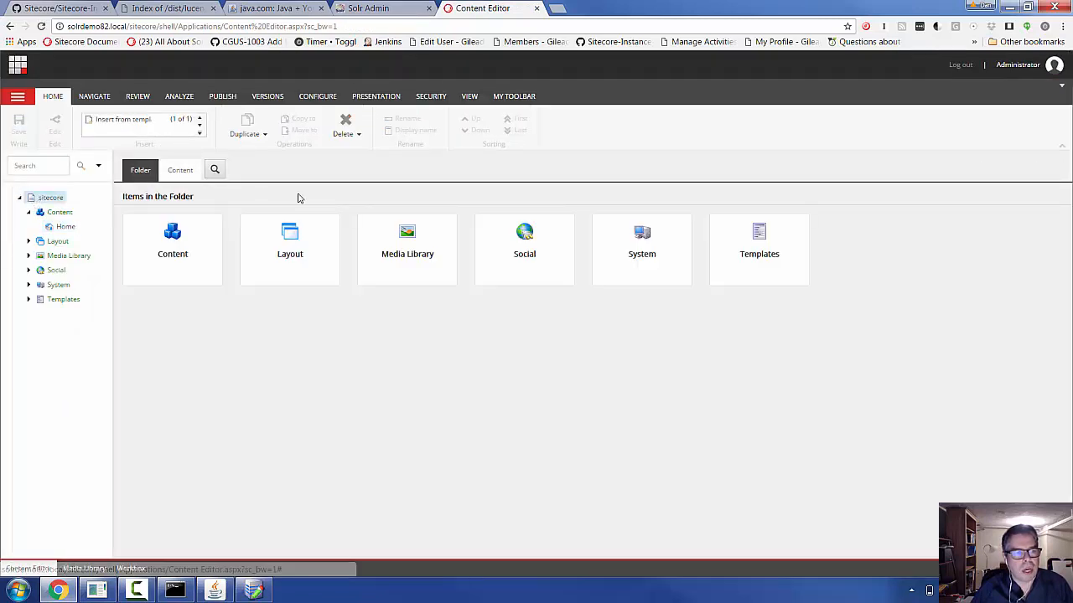
left_click(216, 171)
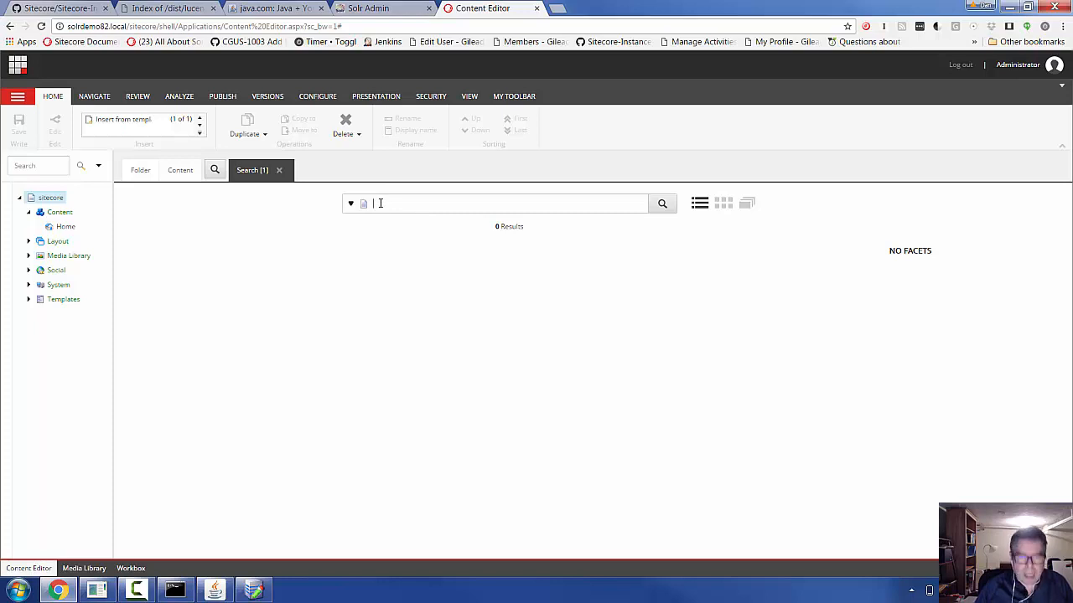
key("Return")
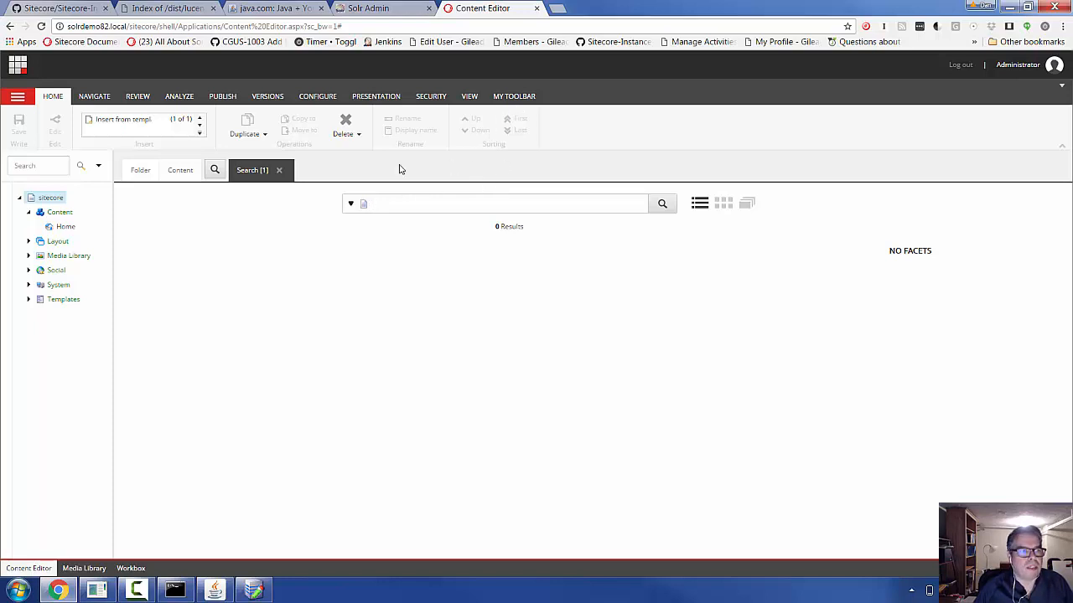
left_click(16, 67)
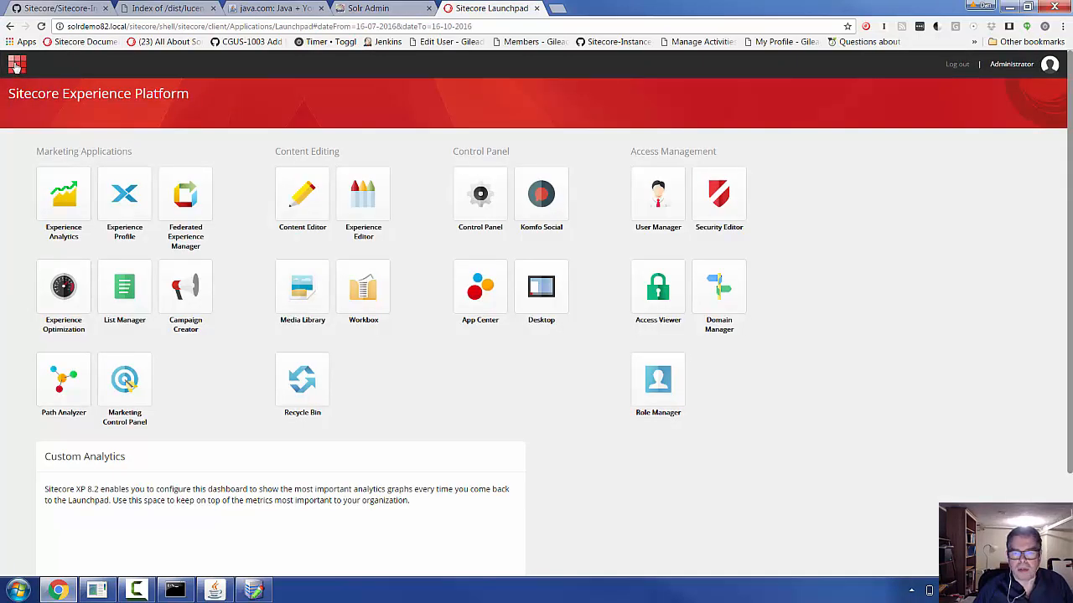
- Rebuild sitecore_master_index from the Control Panel's Indexing Manager, then check its core in Solr Admin
left_click(491, 225)
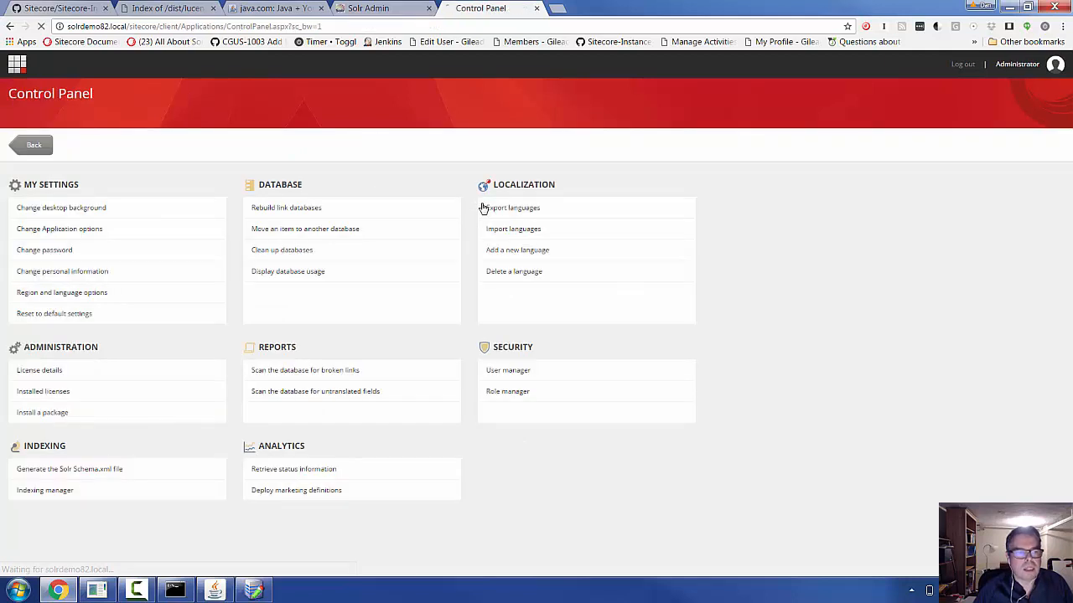
left_click(53, 493)
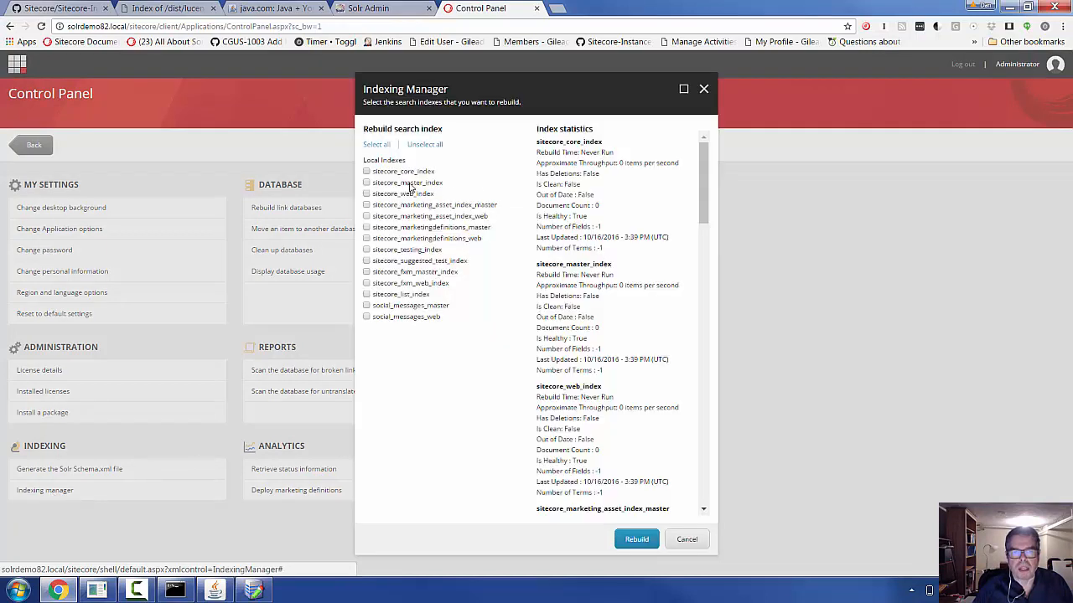
left_click(633, 541)
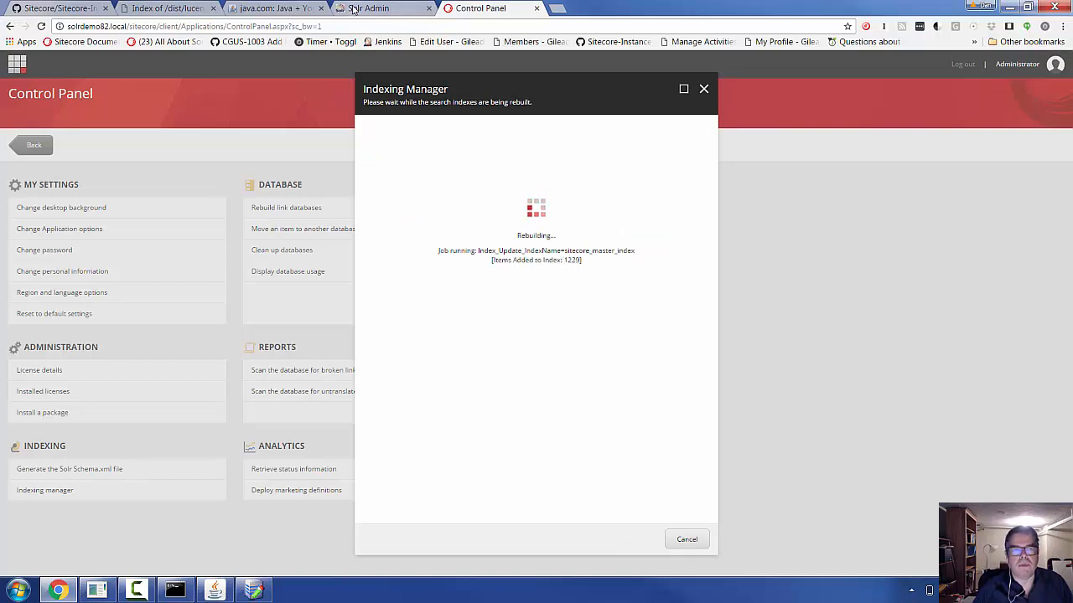
left_click(353, 9)
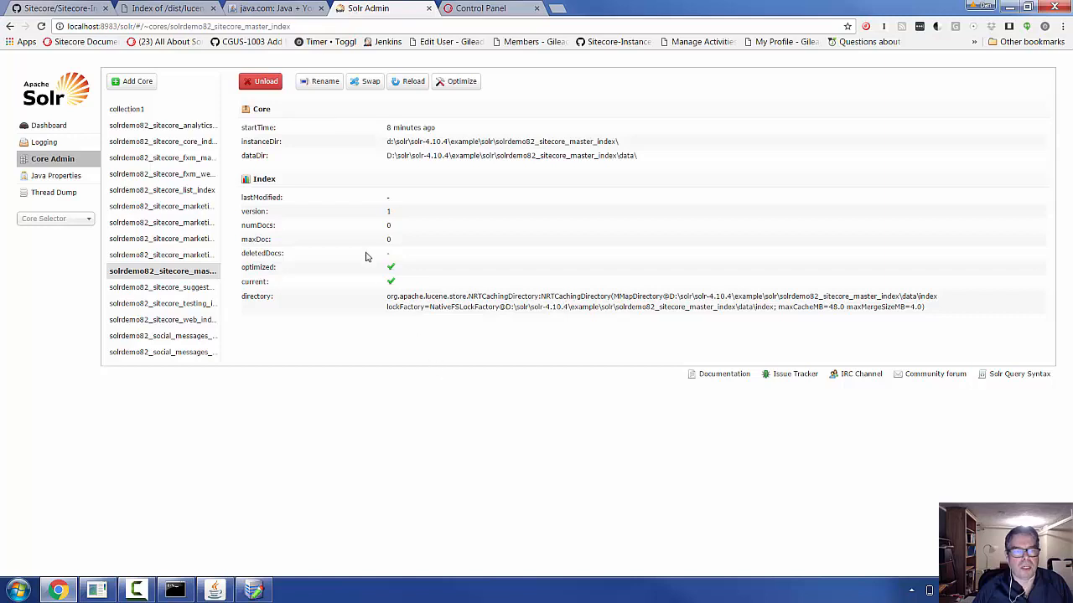
- Reload the master index core status twice (still 0 docs), then return to the rebuild progress
left_click(40, 26)
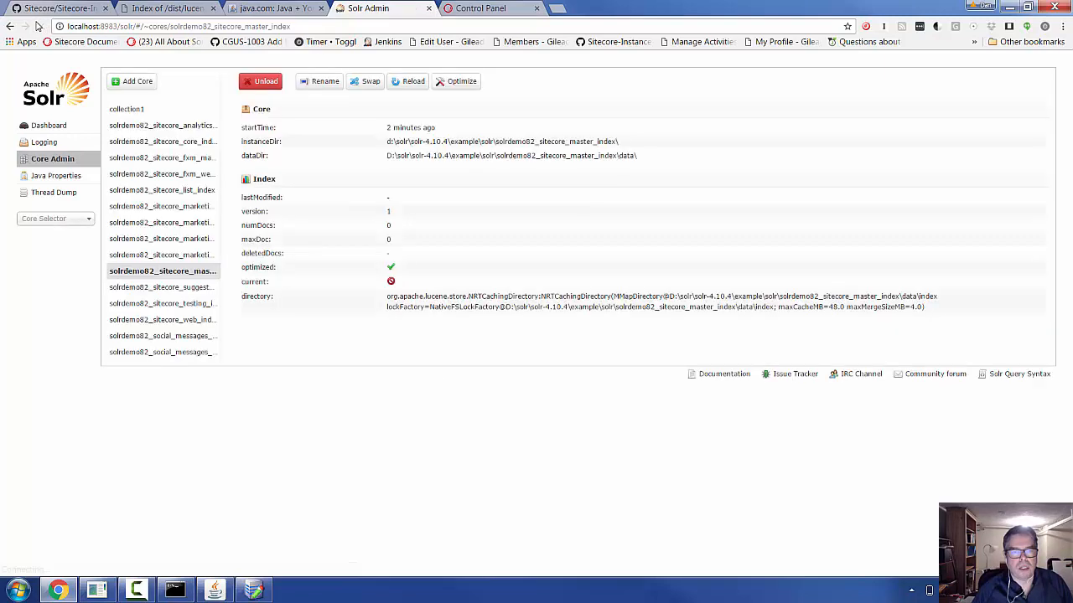
left_click(39, 26)
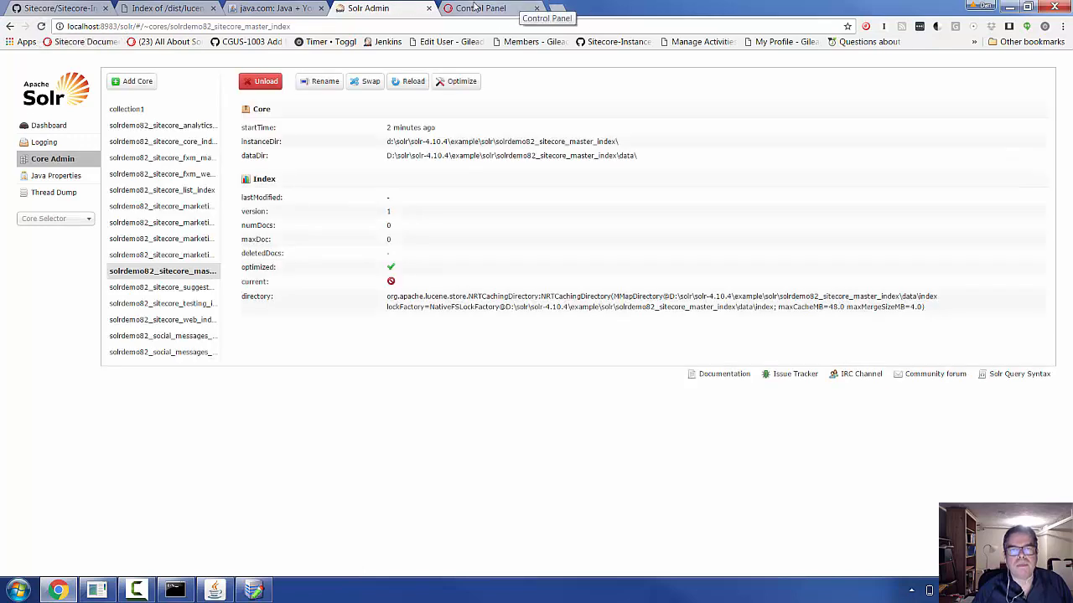
left_click(475, 8)
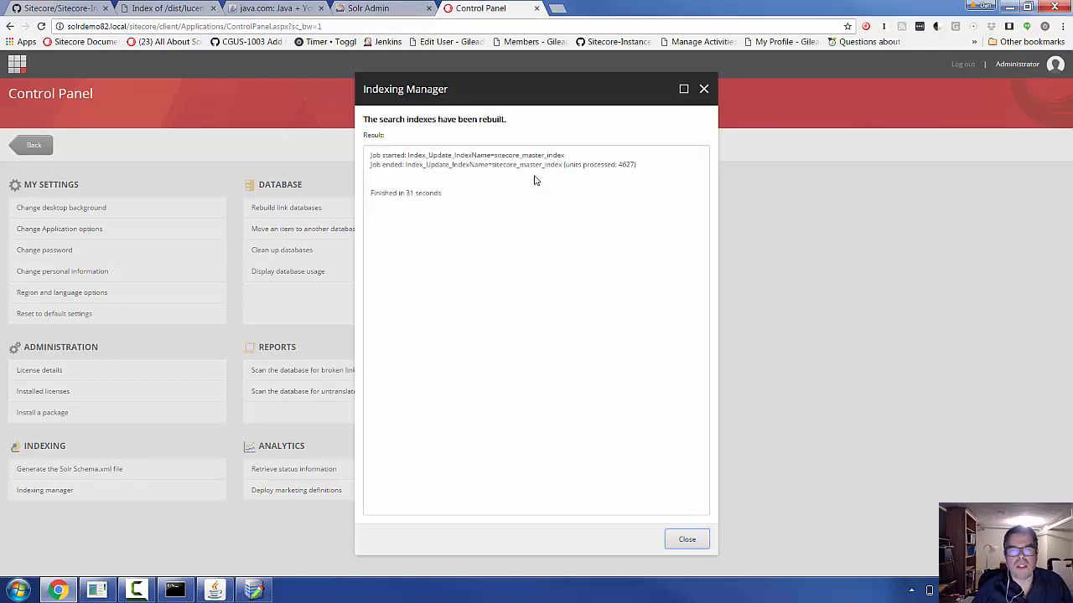
- Compare the finished rebuild (4627 processed) with Solr's 17465 docs, then close the rebuild results
left_click(382, 10)
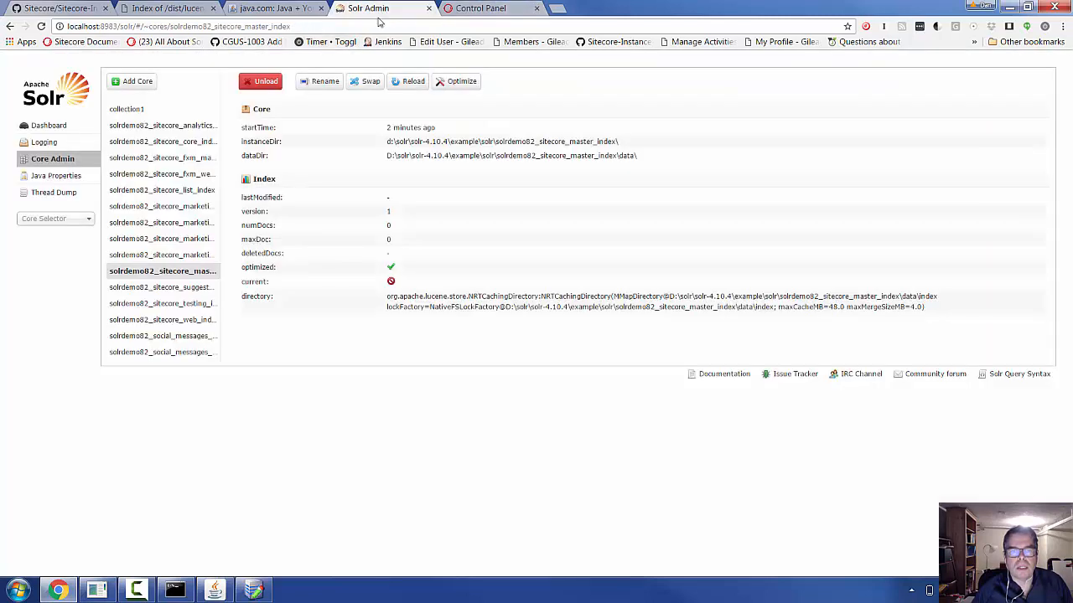
left_click(40, 26)
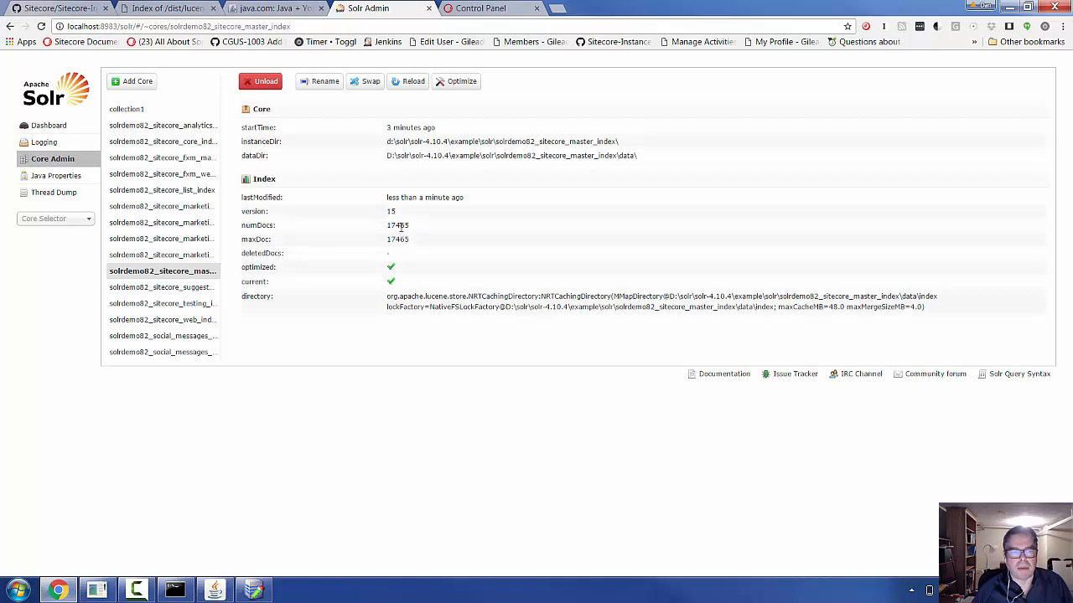
left_click(460, 7)
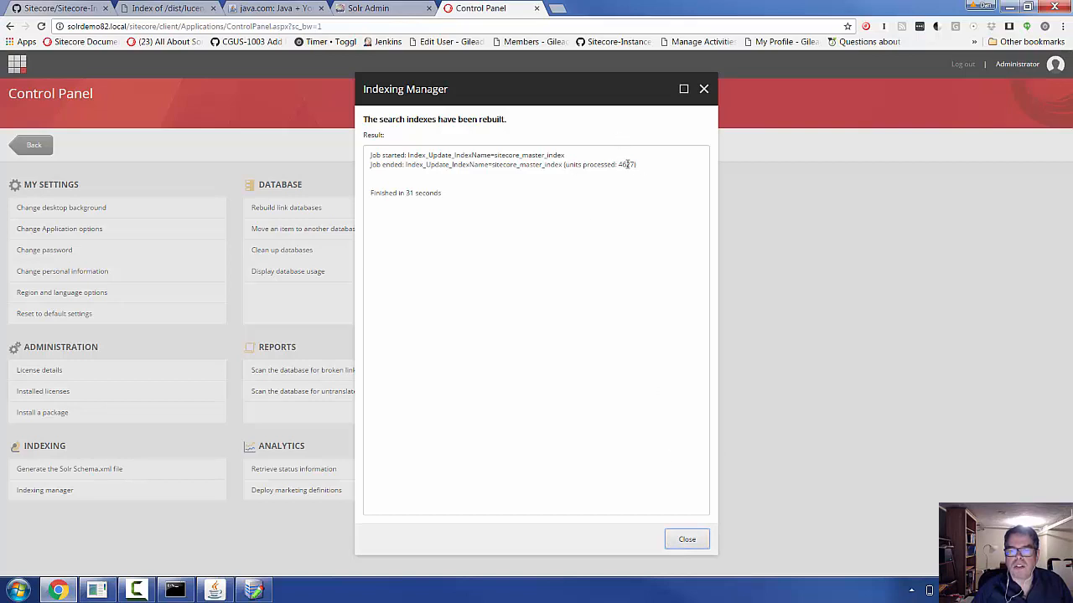
left_click(350, 10)
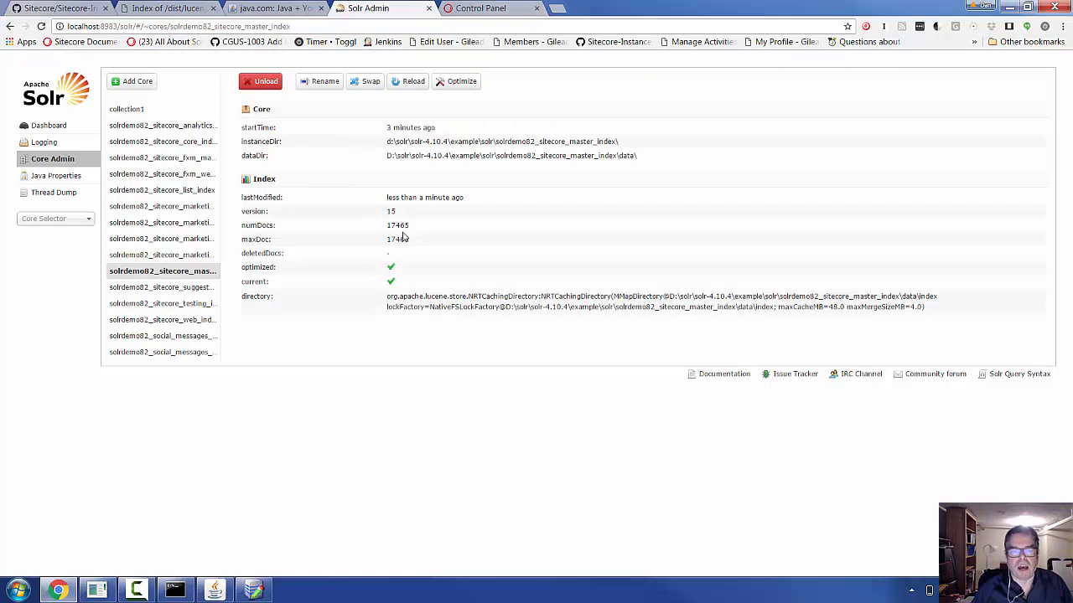
left_click(474, 10)
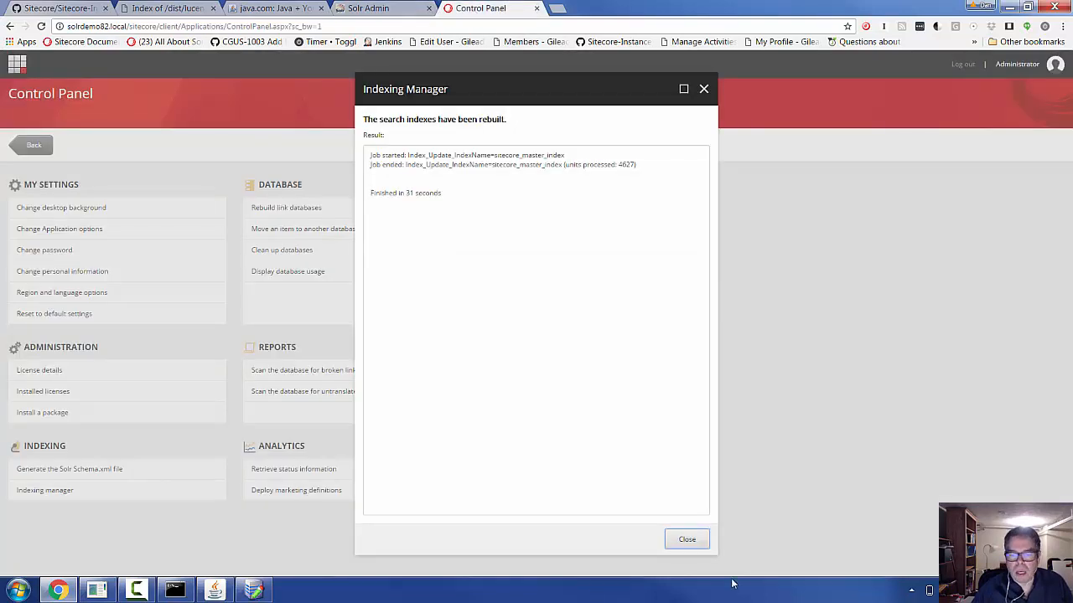
left_click(686, 541)
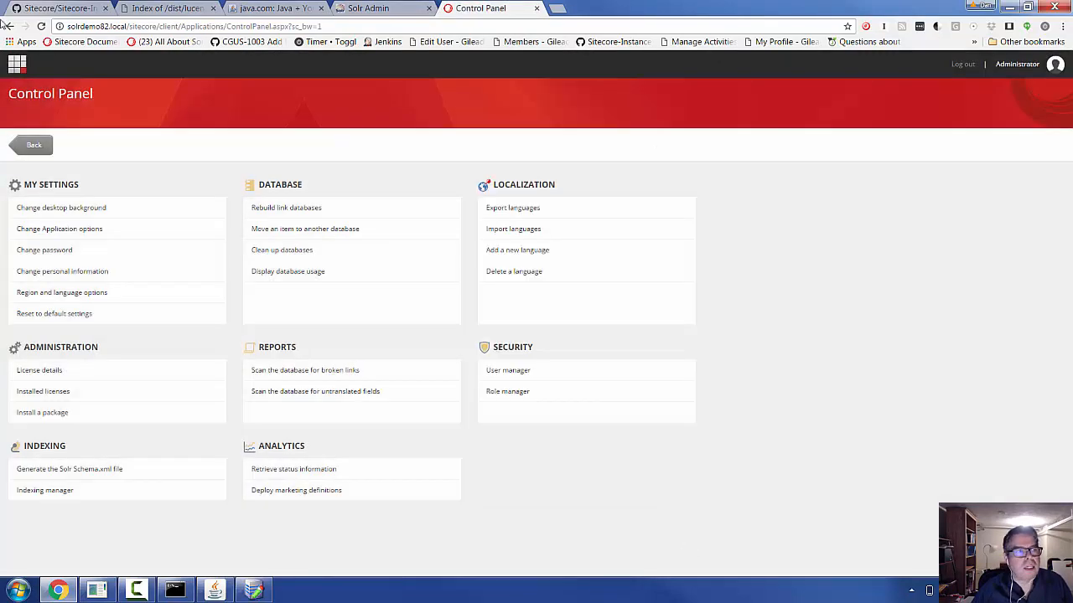
- Run an empty search over all items from the sitecore root, returning 17257 results
left_click(17, 64)
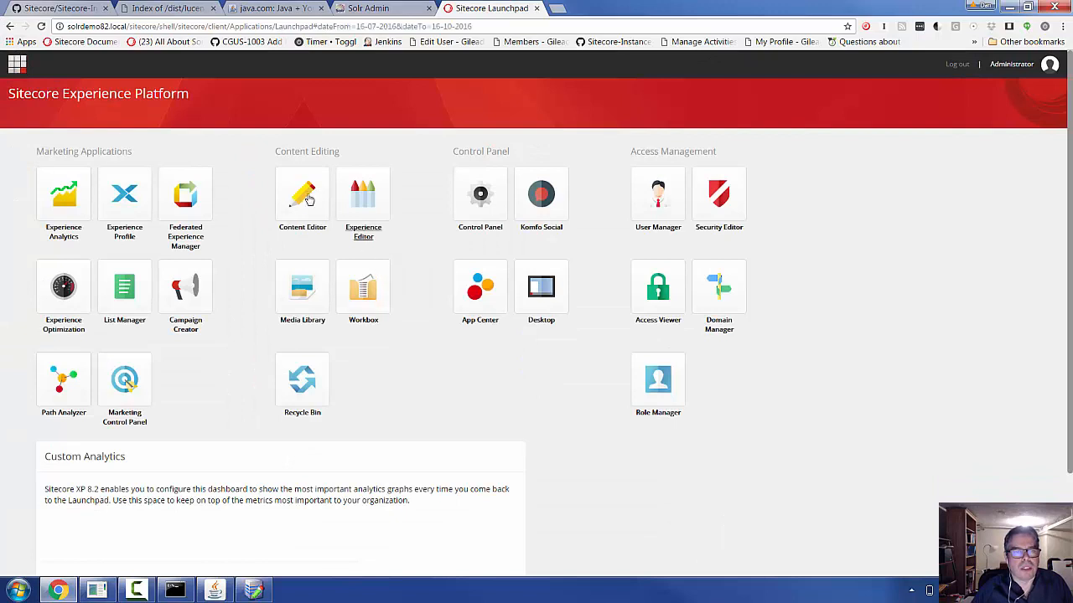
left_click(306, 199)
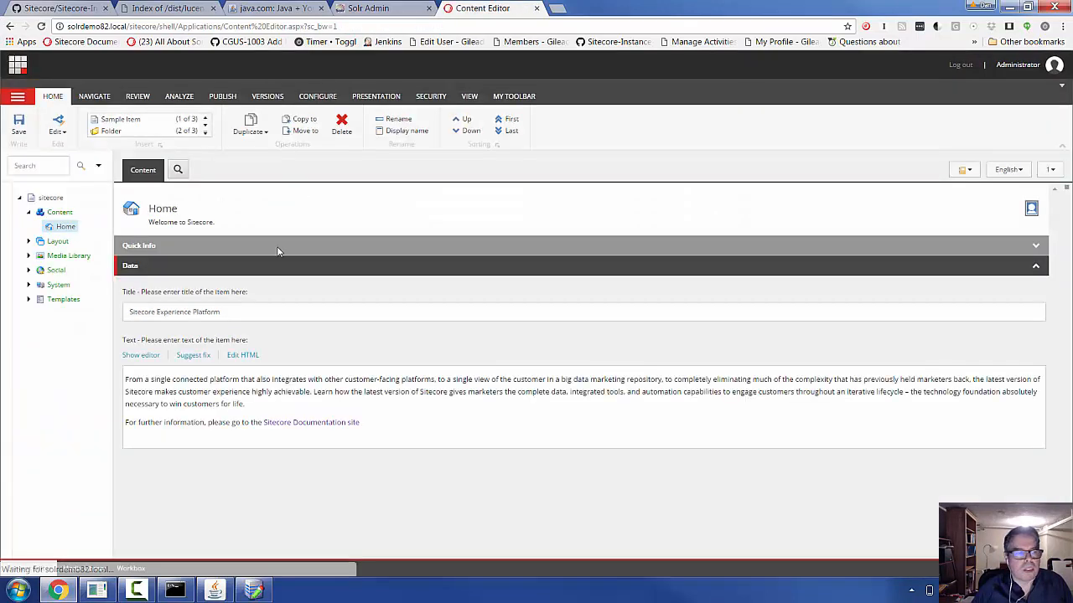
left_click(58, 200)
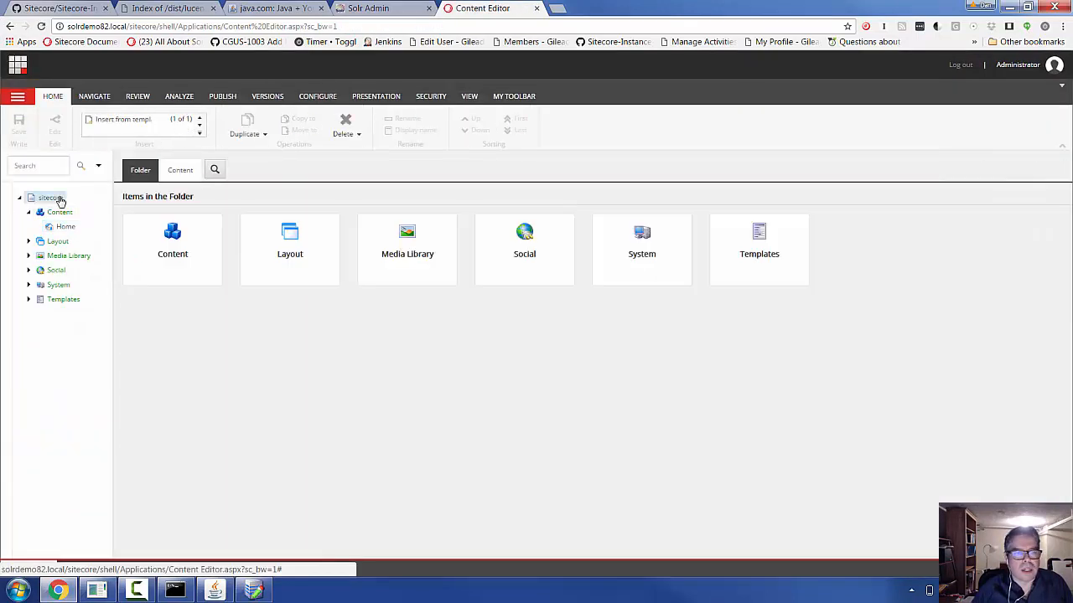
left_click(215, 170)
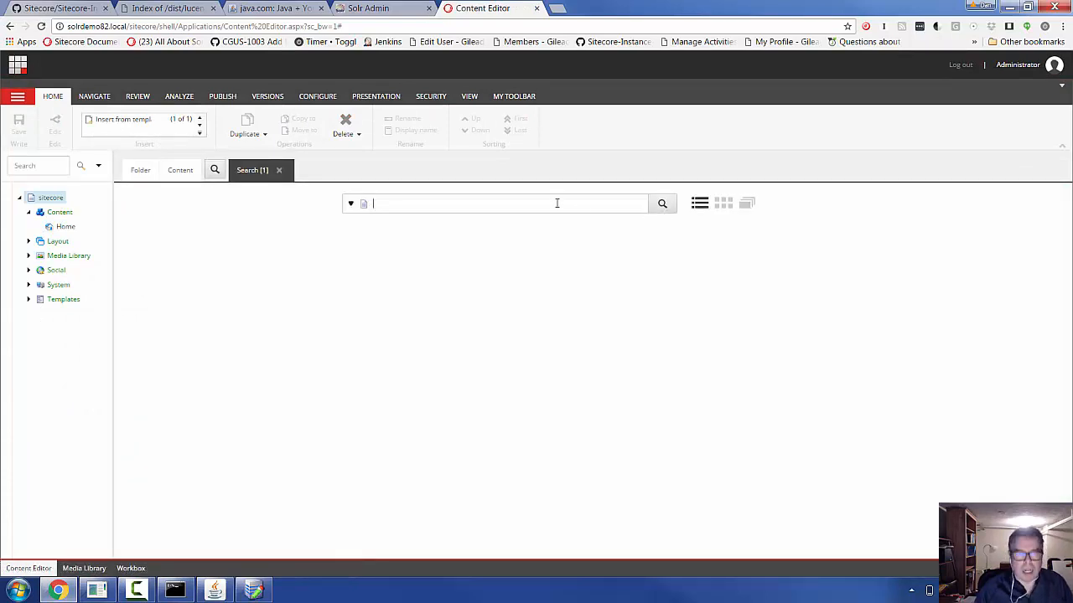
key("Return")
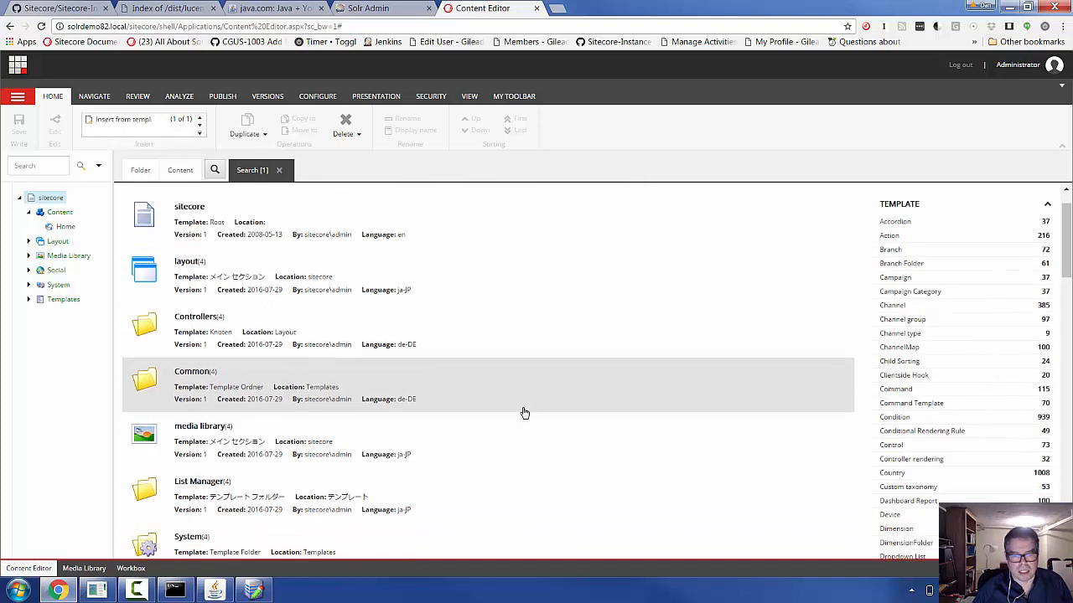
scroll(523, 411, "down", 2)
scroll(523, 410, "up", 2)
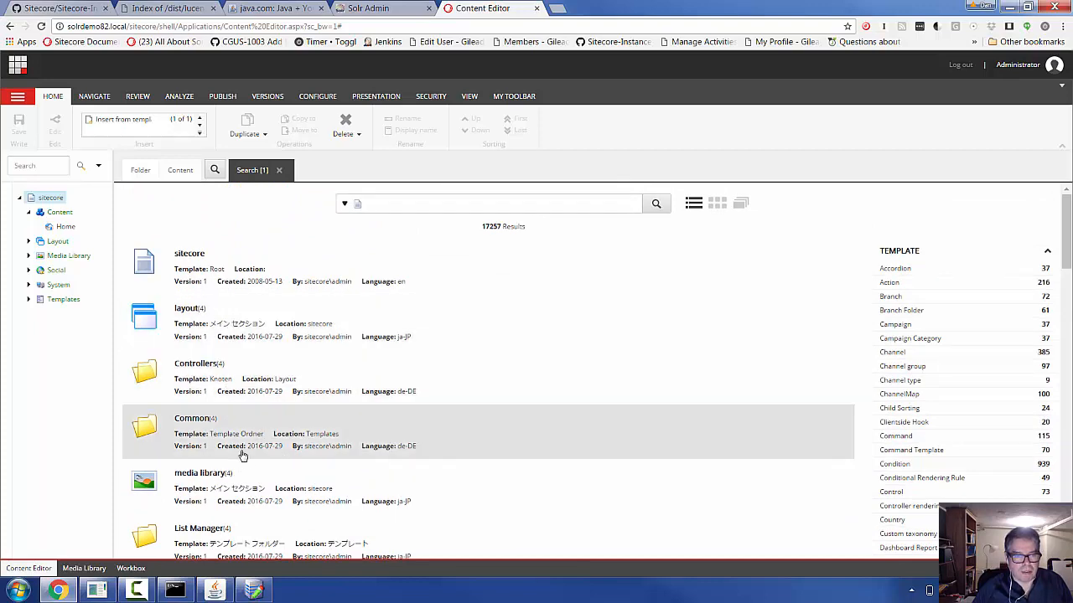
scroll(354, 481, "down", 2)
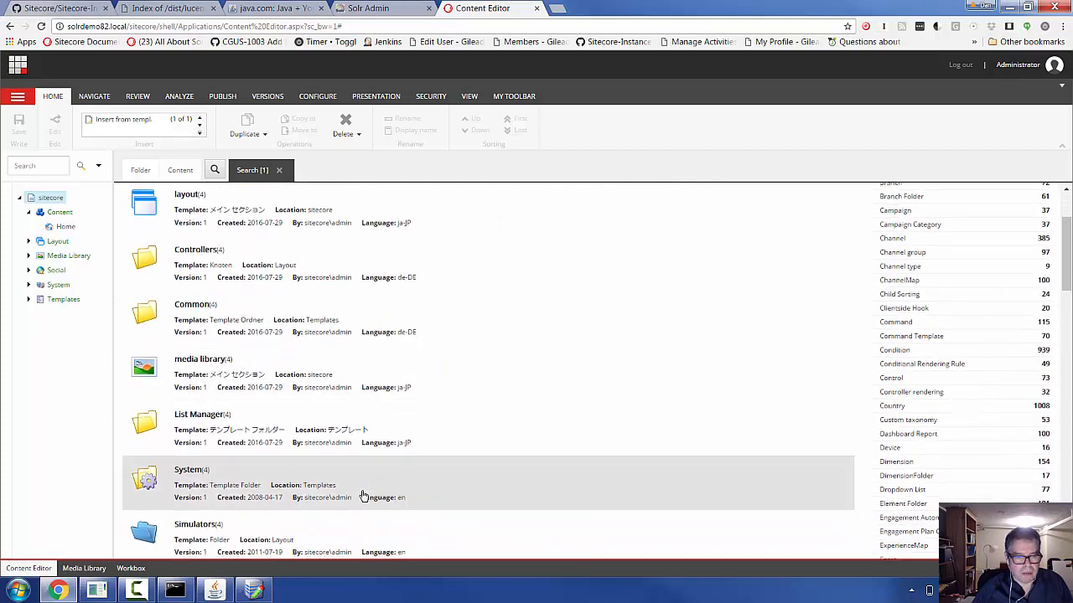
scroll(647, 491, "down", 1)
scroll(662, 495, "up", 3)
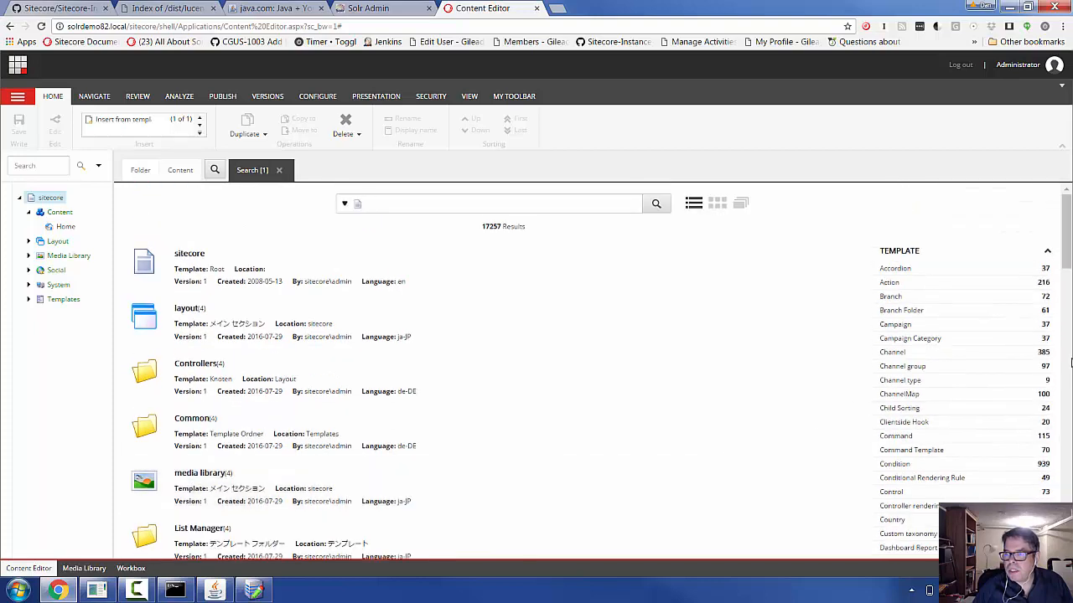
- Collapse the Template facet and filter the results to English, leaving 4621 results
left_click(1047, 251)
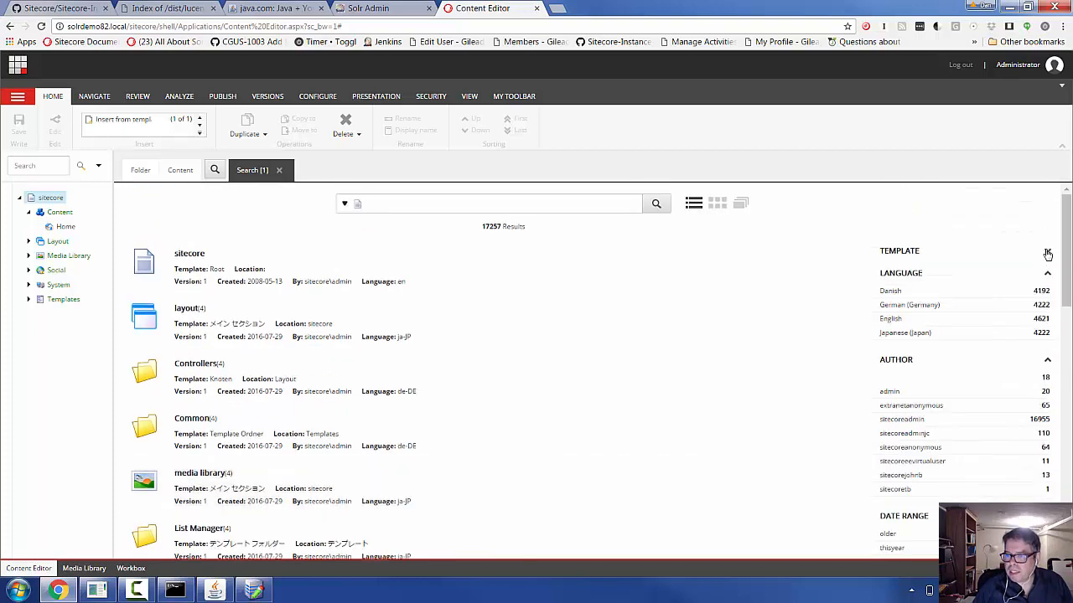
left_click(893, 319)
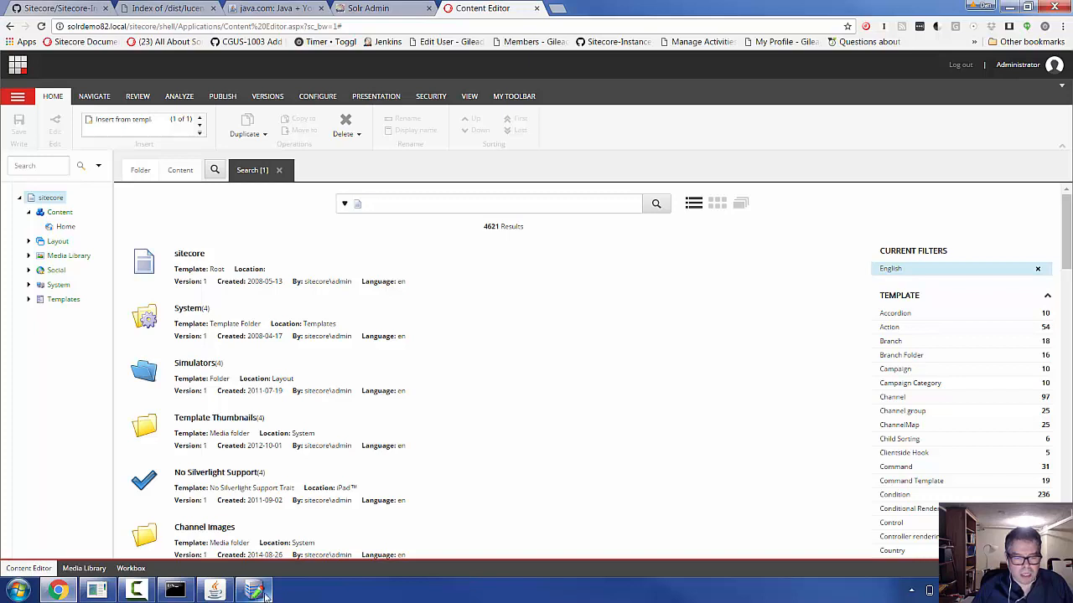
mouse_move(263, 595)
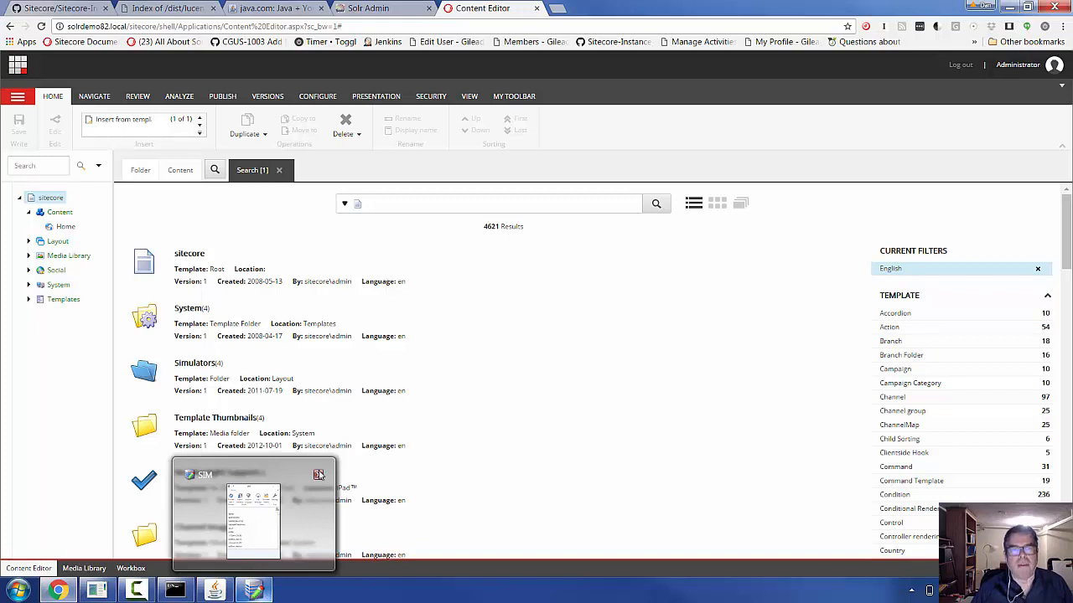
left_click(559, 10)
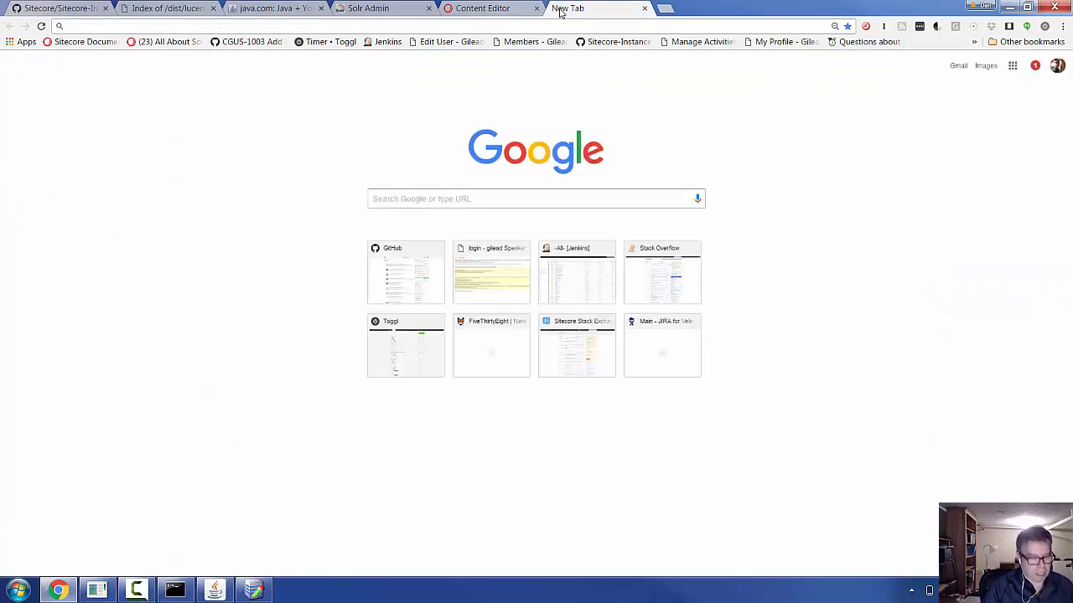
- Go to dev.sitecore.net and open the Sitecore Experience Platform 8.1 Update-3 download page
type("dev.sitecore.net")
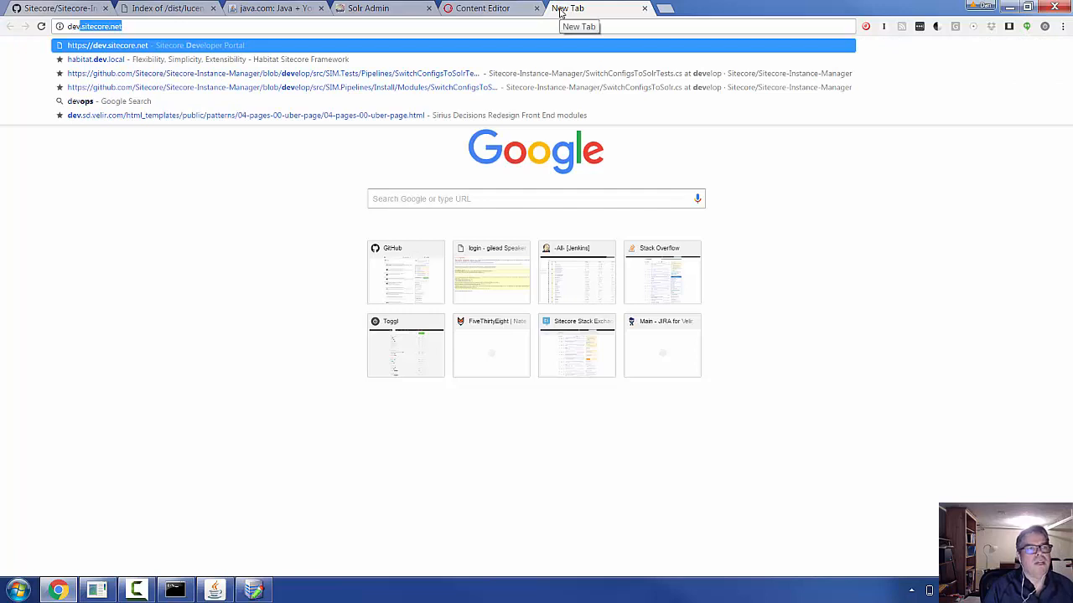
key("Return")
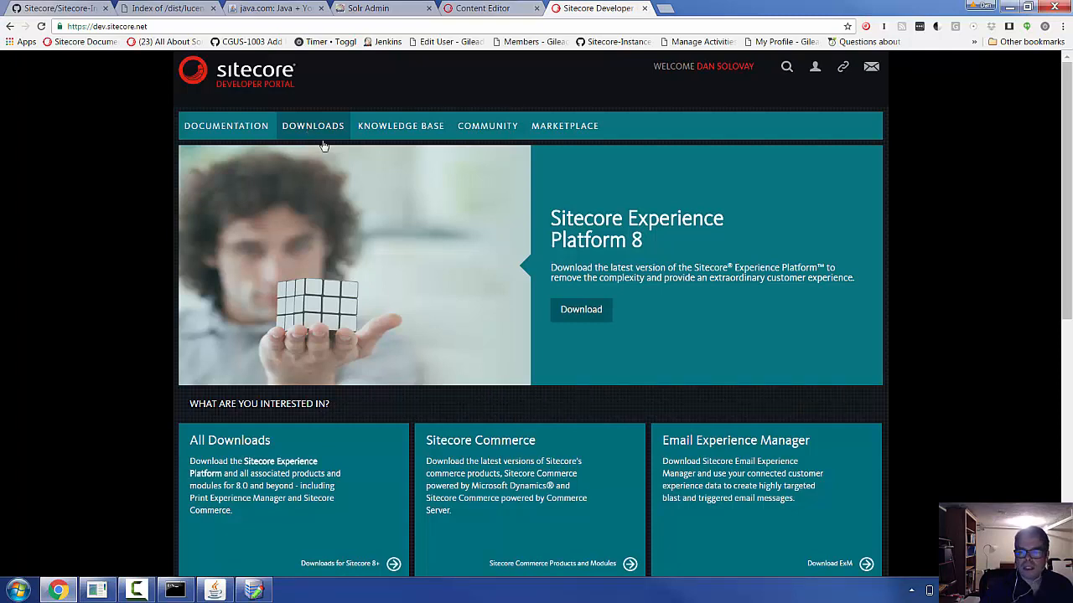
left_click(575, 311)
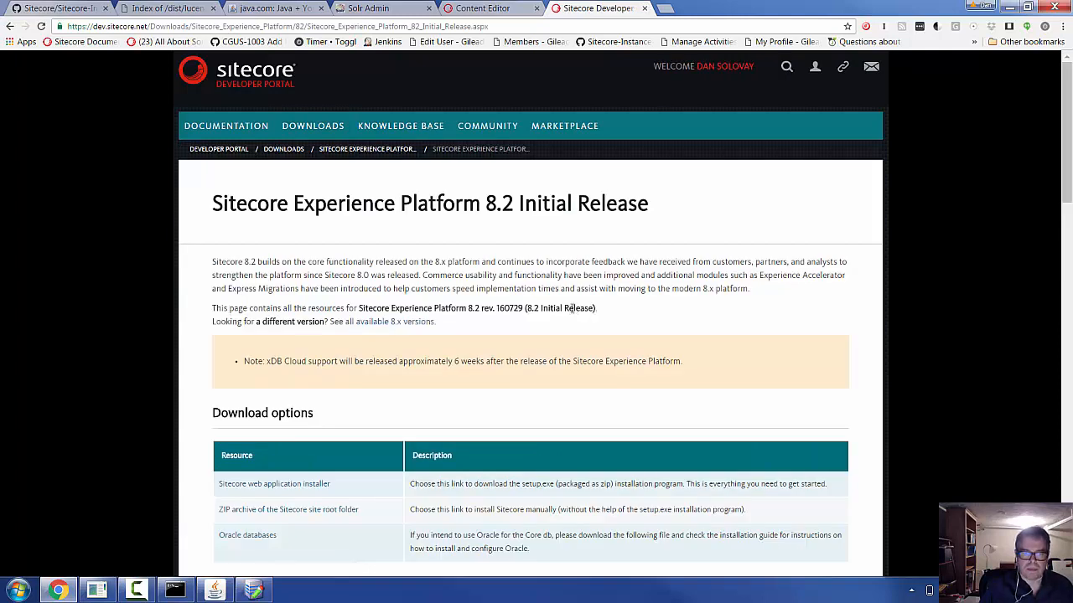
scroll(528, 248, "down", 1)
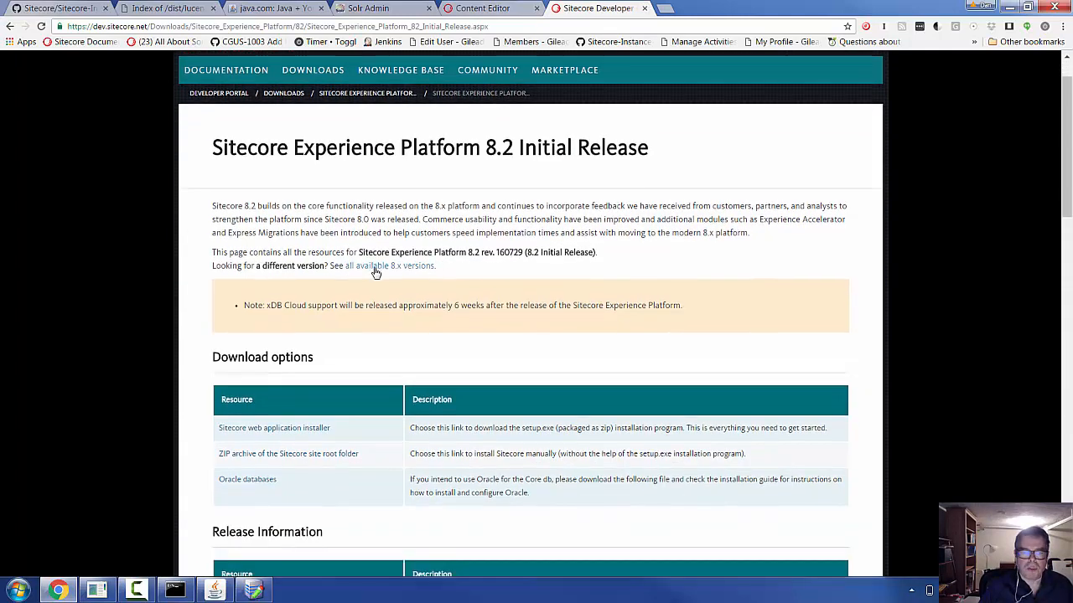
left_click(404, 267)
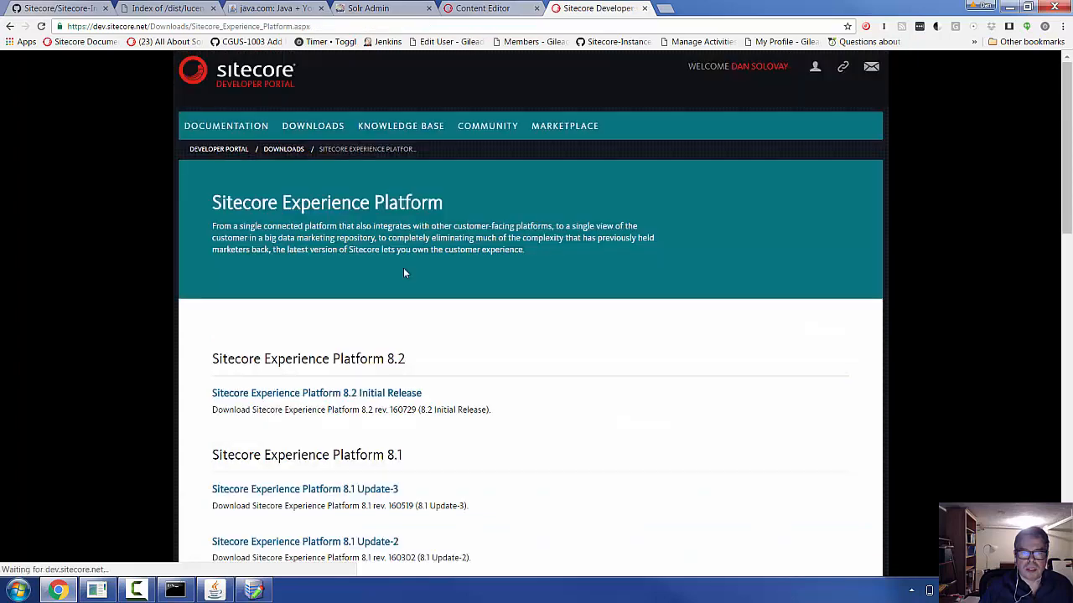
left_click(366, 491)
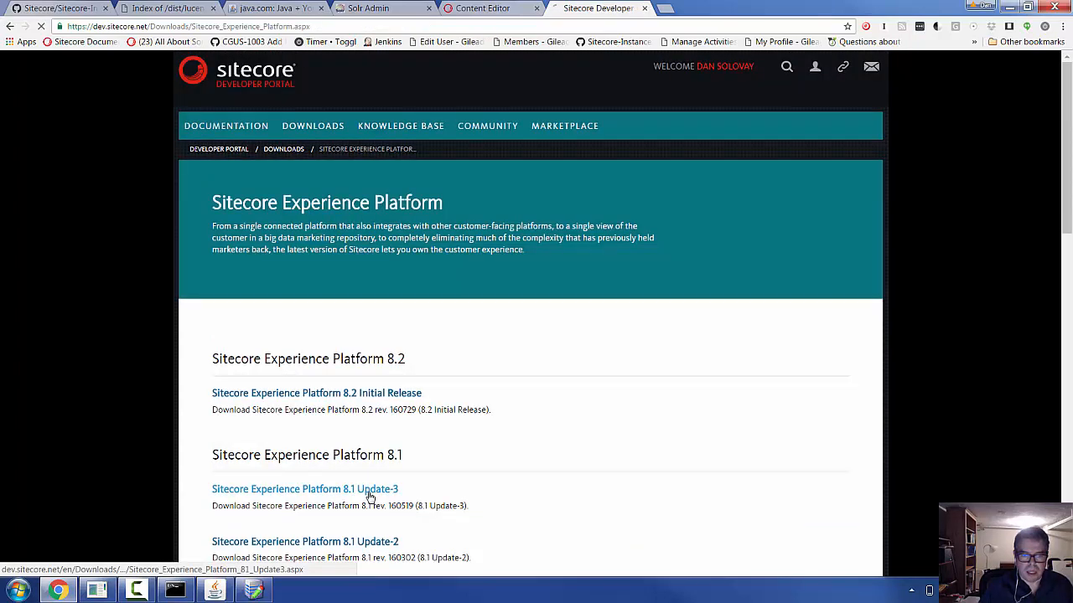
- Download the Solr support package, accepting the licence, and open the downloaded zip
scroll(420, 434, "down", 3)
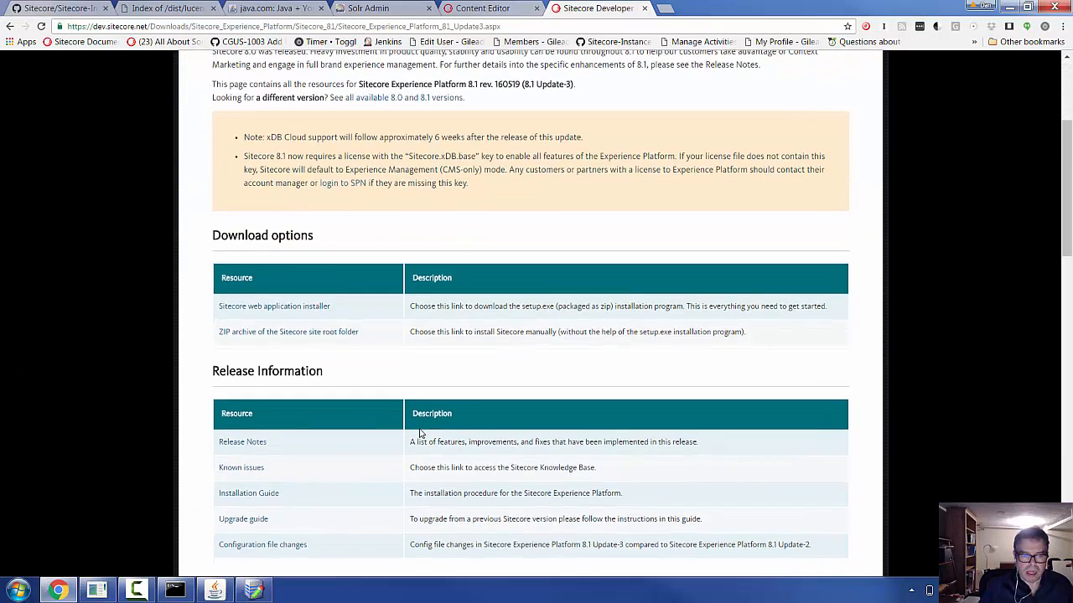
scroll(421, 434, "down", 2)
scroll(420, 434, "down", 3)
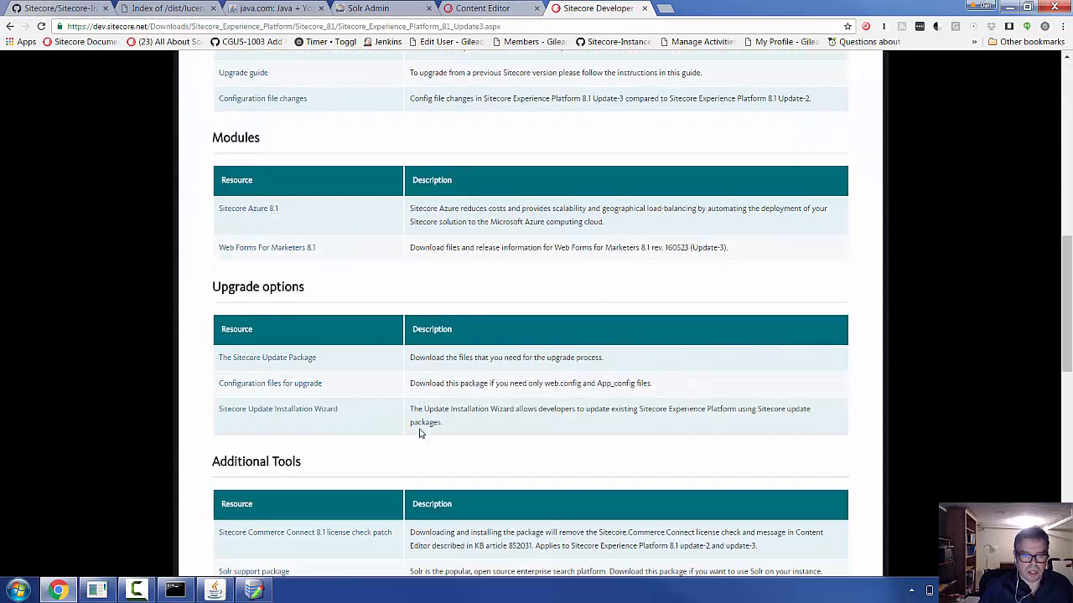
scroll(421, 434, "down", 1)
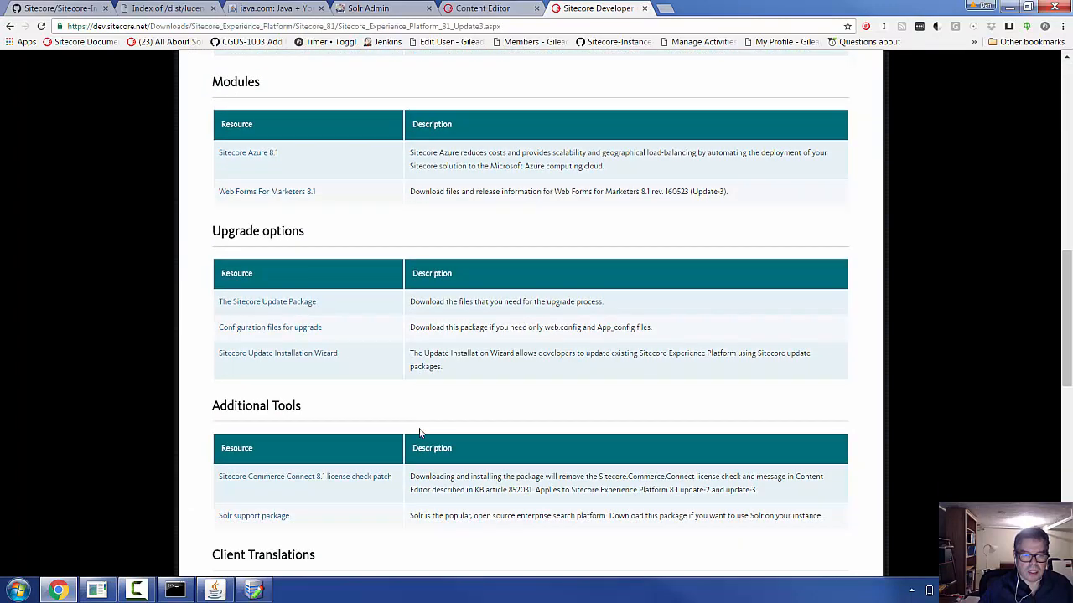
left_click(266, 518)
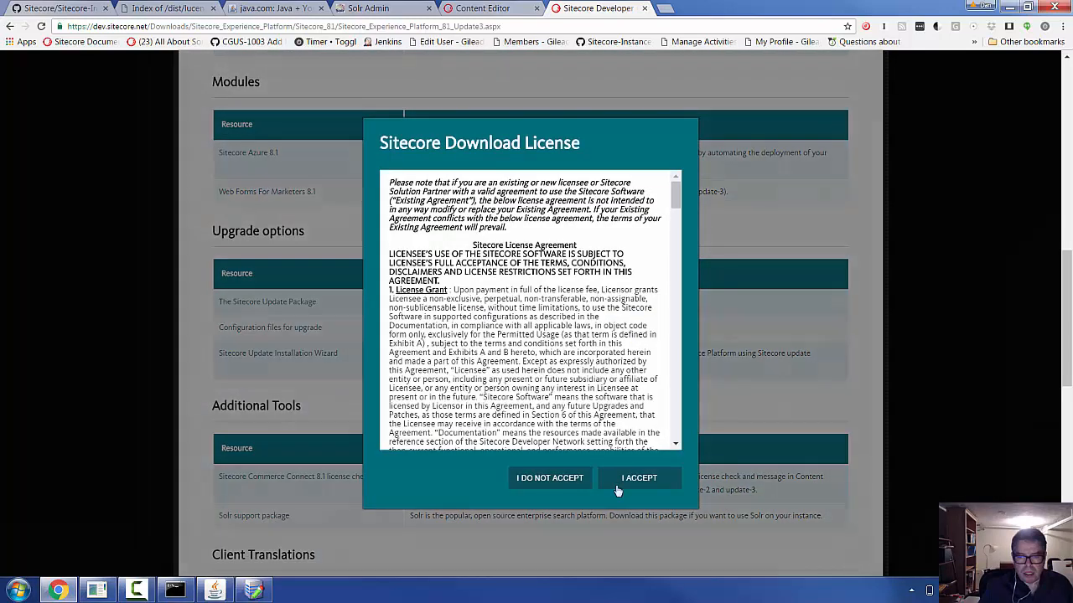
left_click(643, 485)
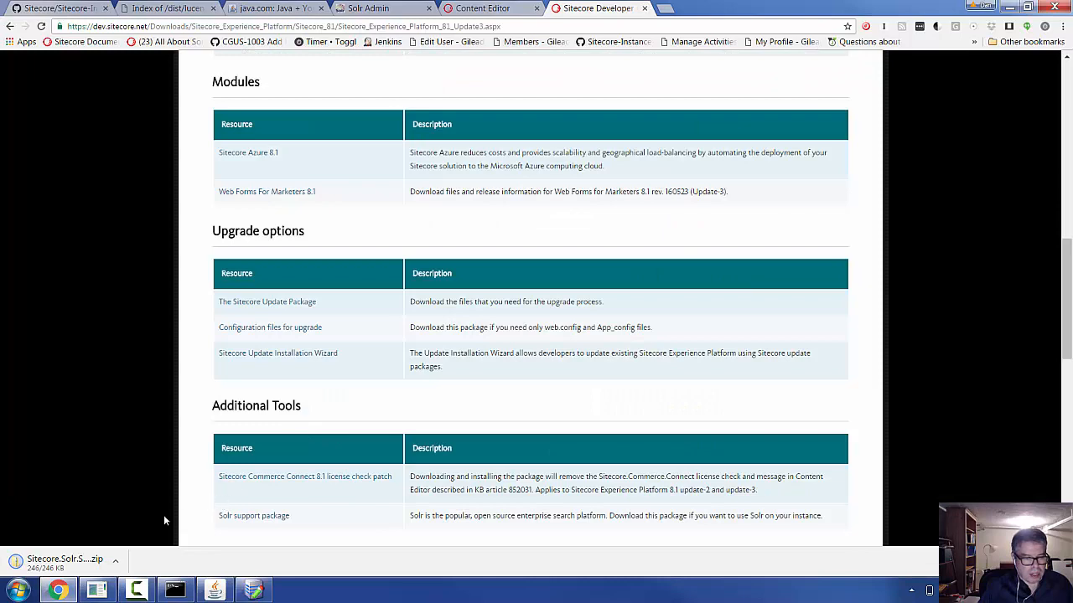
left_click(92, 564)
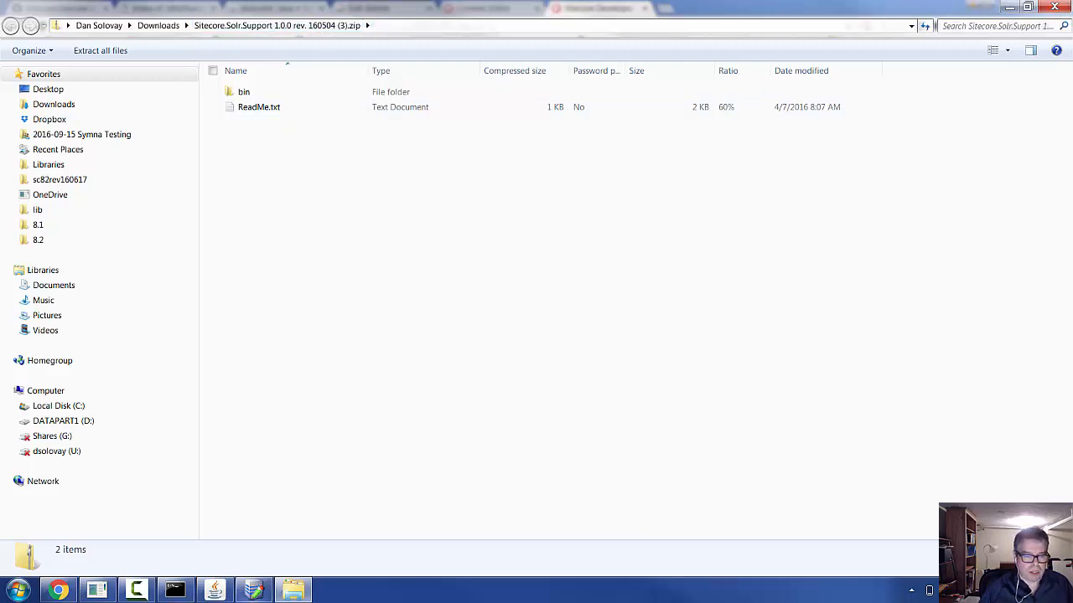
- Bring Sitecore Instance Manager to the front over the Solr support zip contents
mouse_move(257, 594)
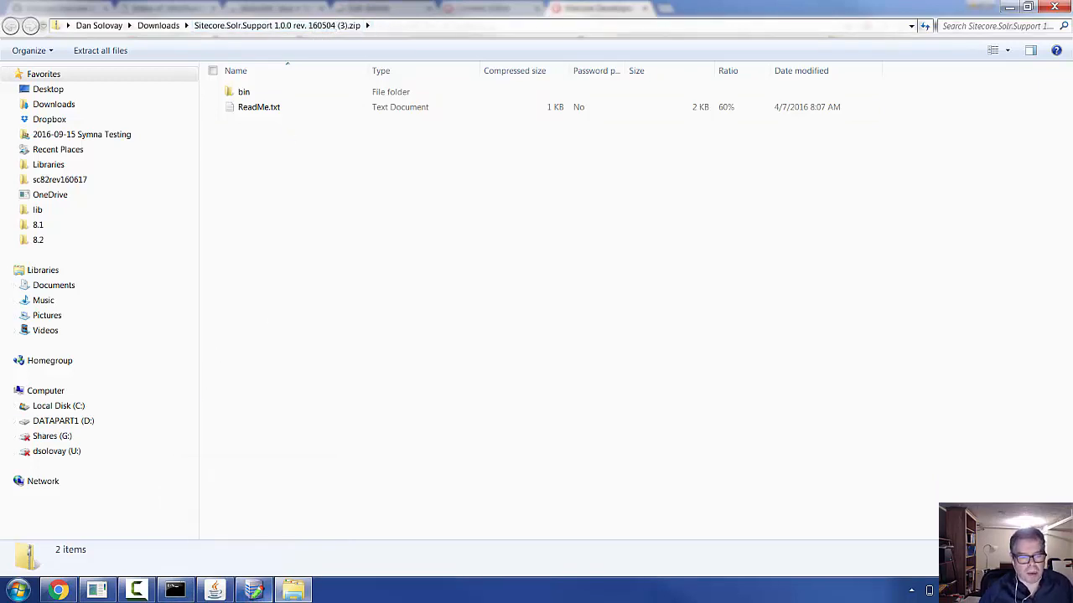
left_click(253, 591)
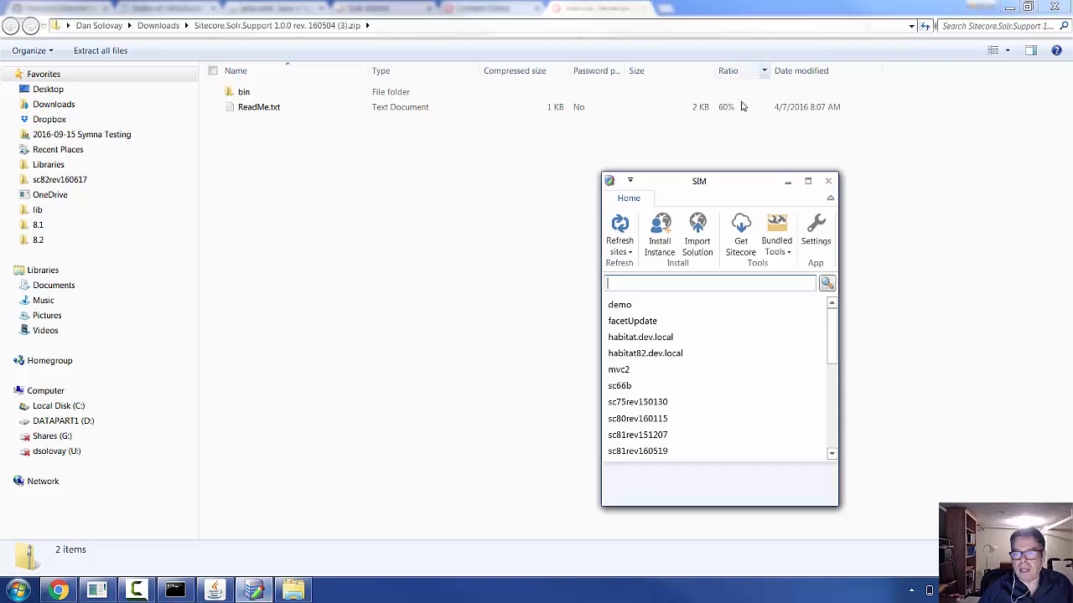
- Start a new Sitecore 8.1 Update-3 install named demo81 and reach the modules list
left_click(658, 249)
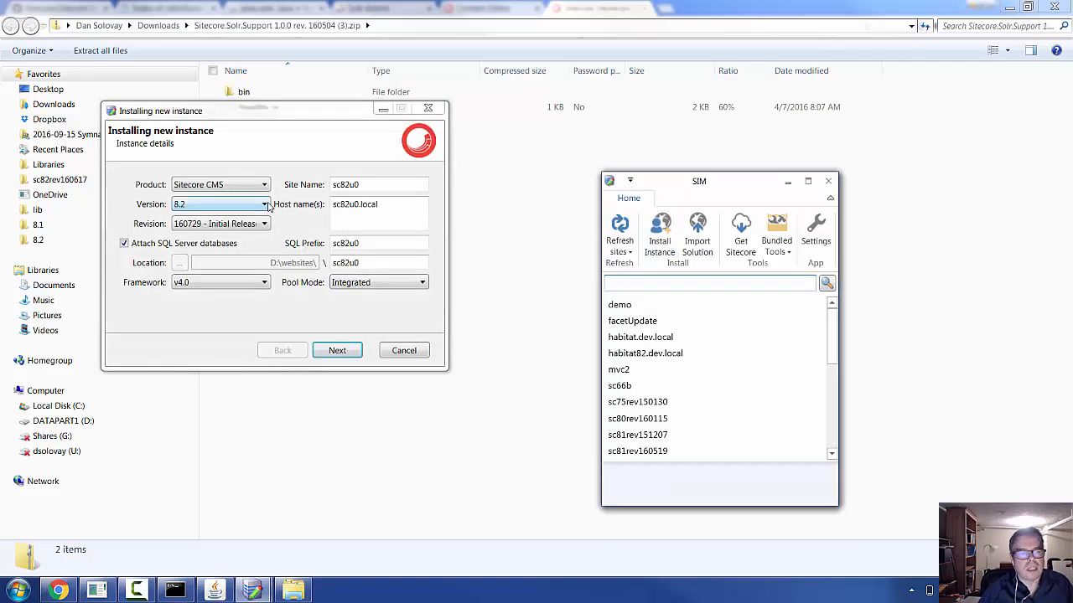
left_click(265, 204)
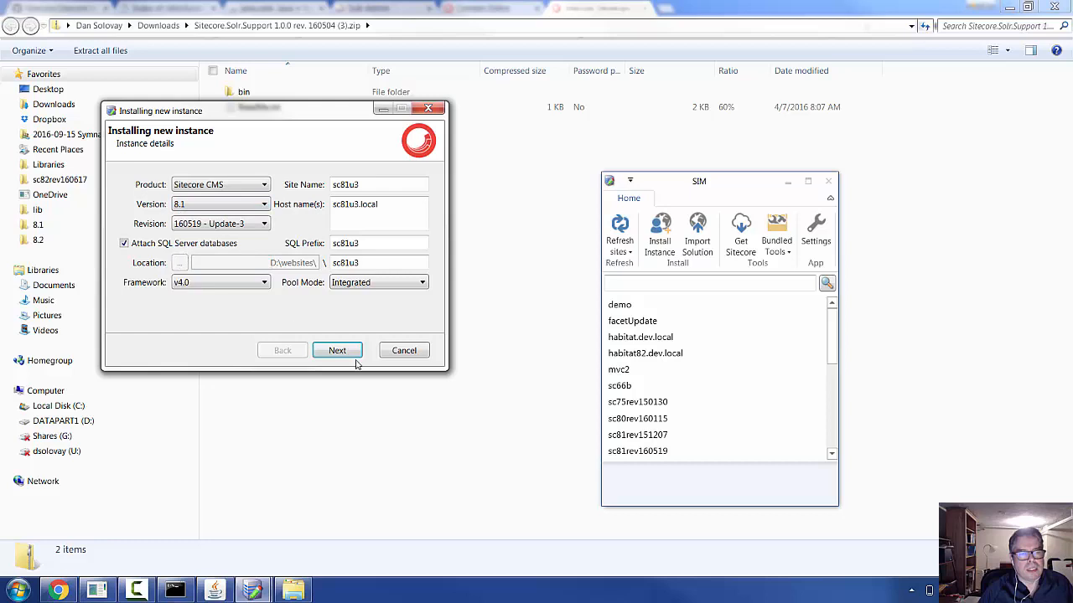
left_click_drag(365, 185, 319, 188)
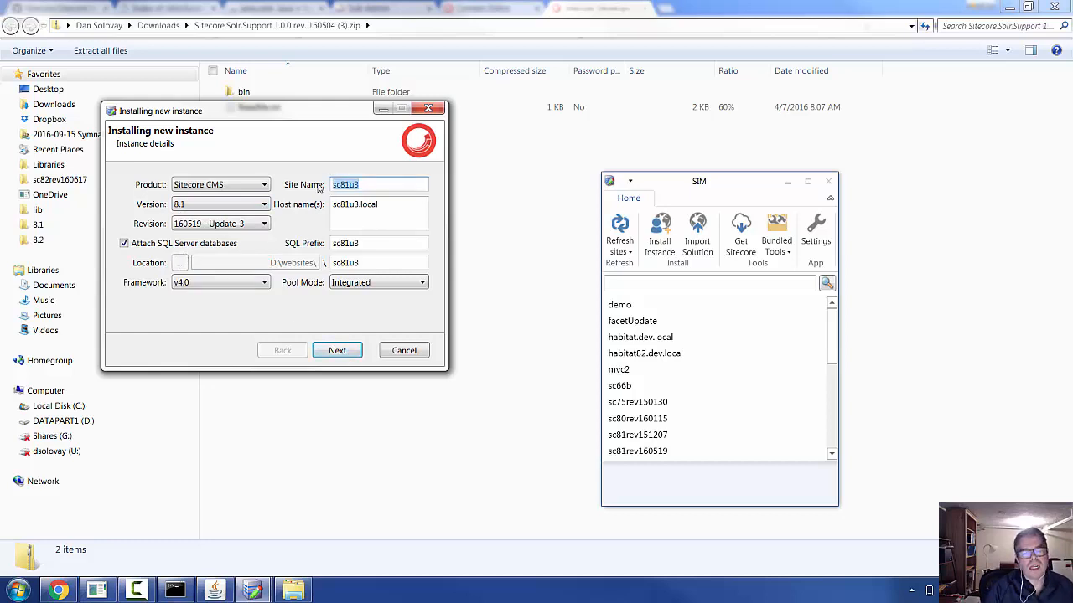
type("demo81")
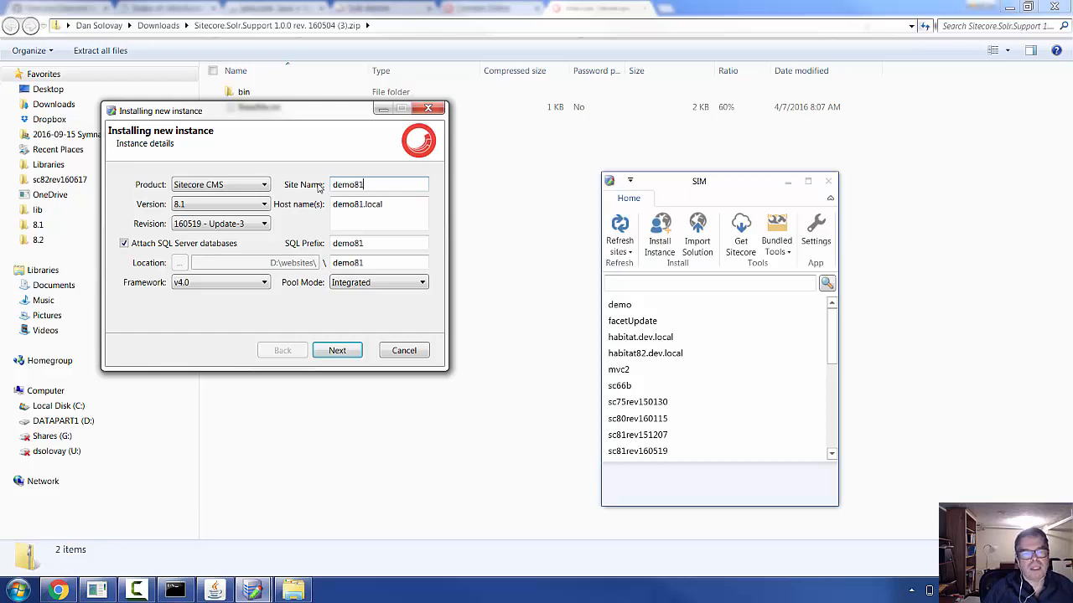
left_click(353, 350)
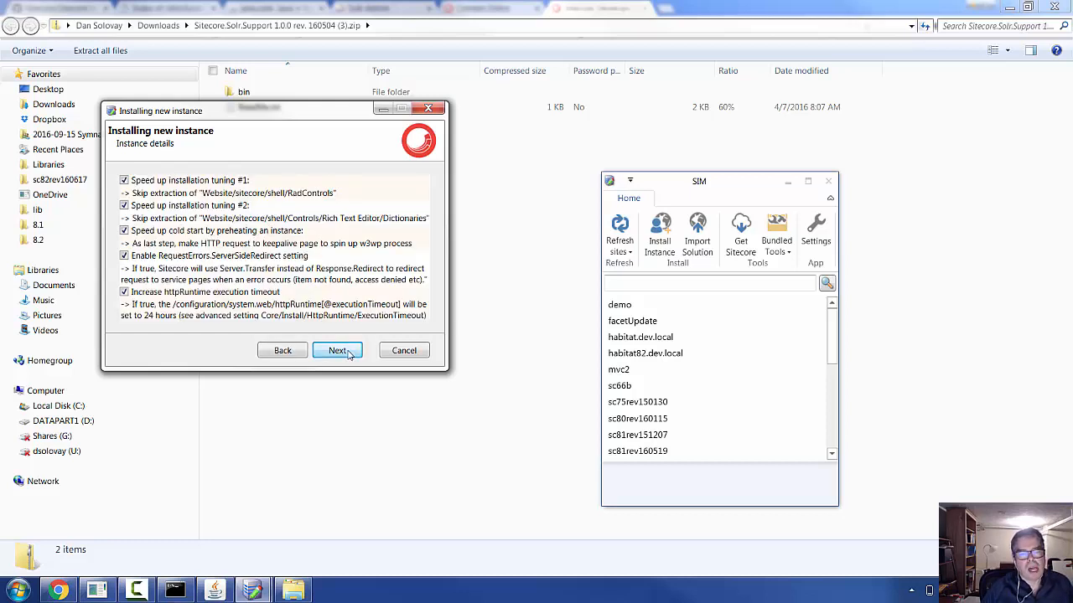
left_click(349, 352)
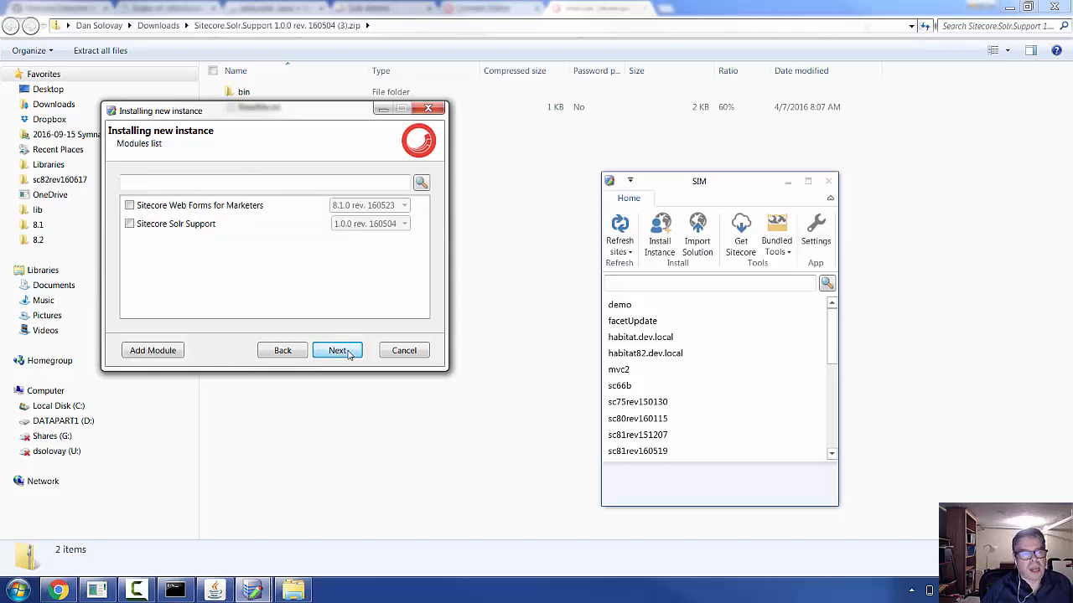
- Include the Sitecore Solr Support module, version 1.0.0 rev. 160504
left_click(153, 350)
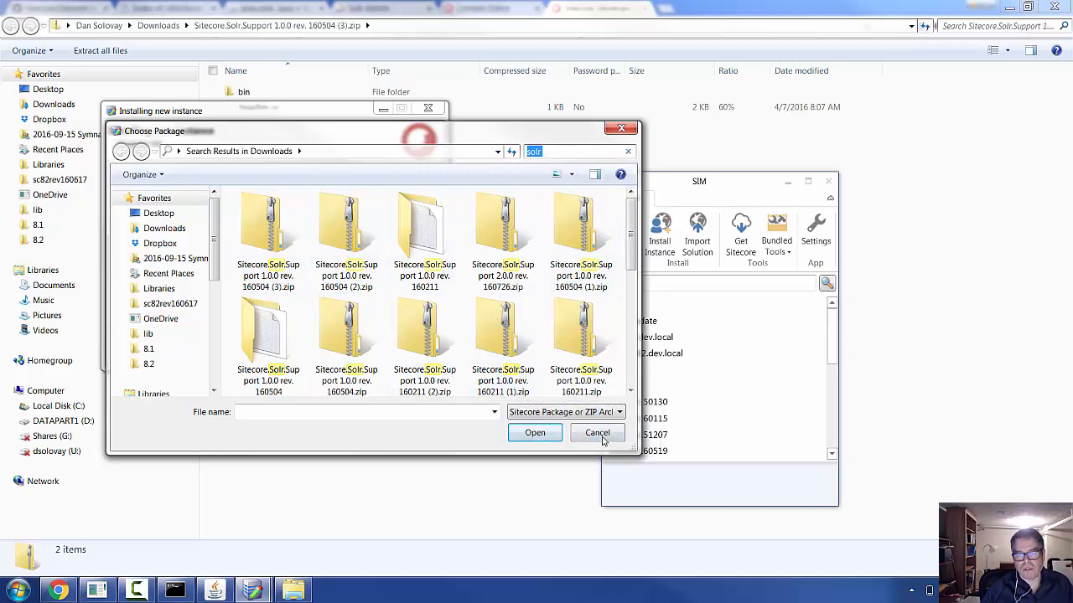
left_click(597, 433)
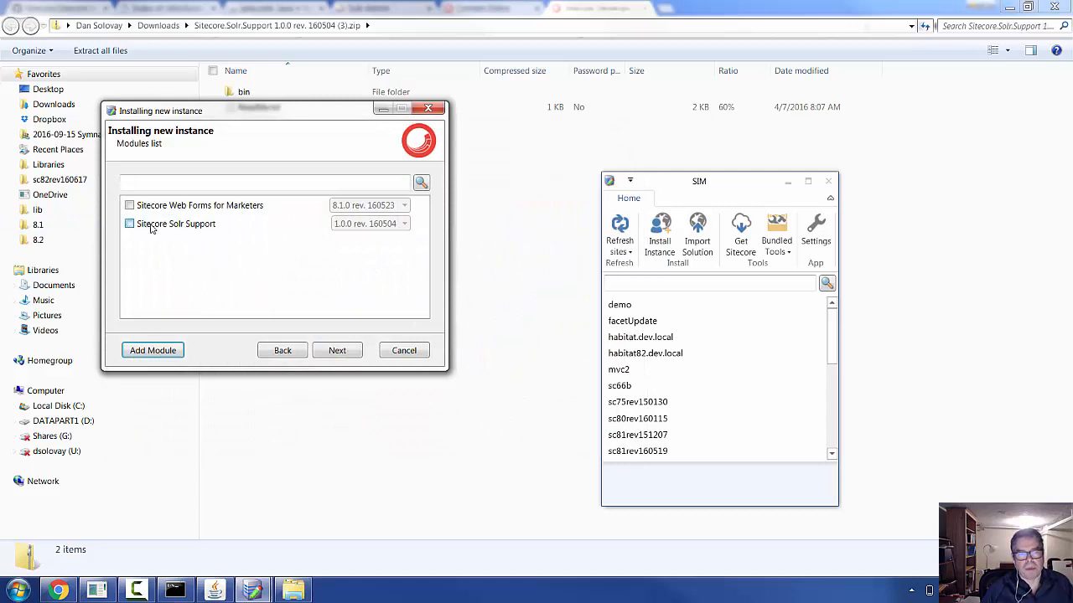
left_click(129, 224)
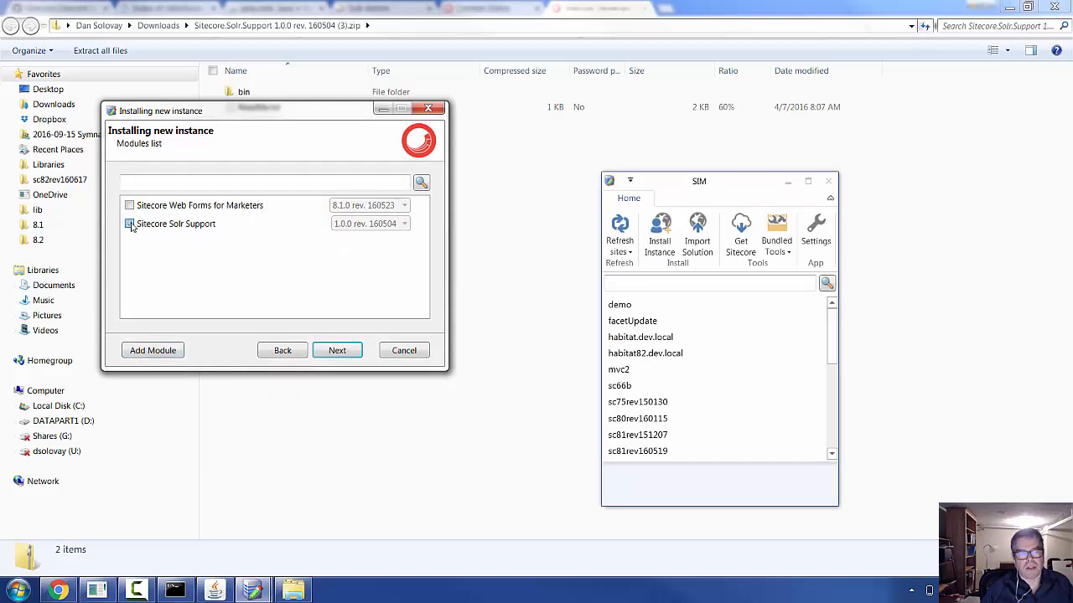
left_click(372, 224)
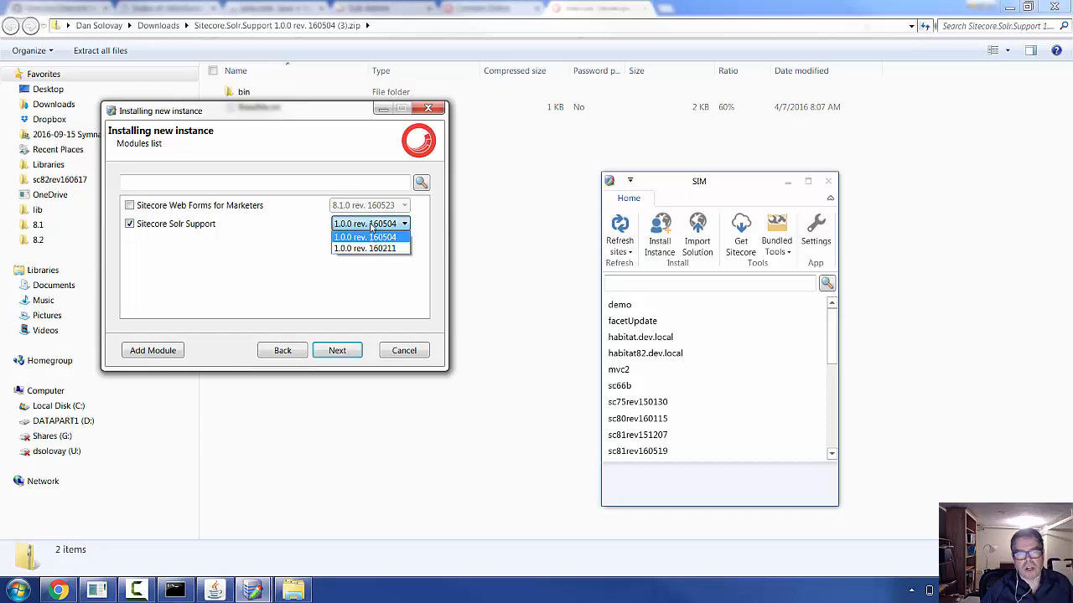
left_click(373, 225)
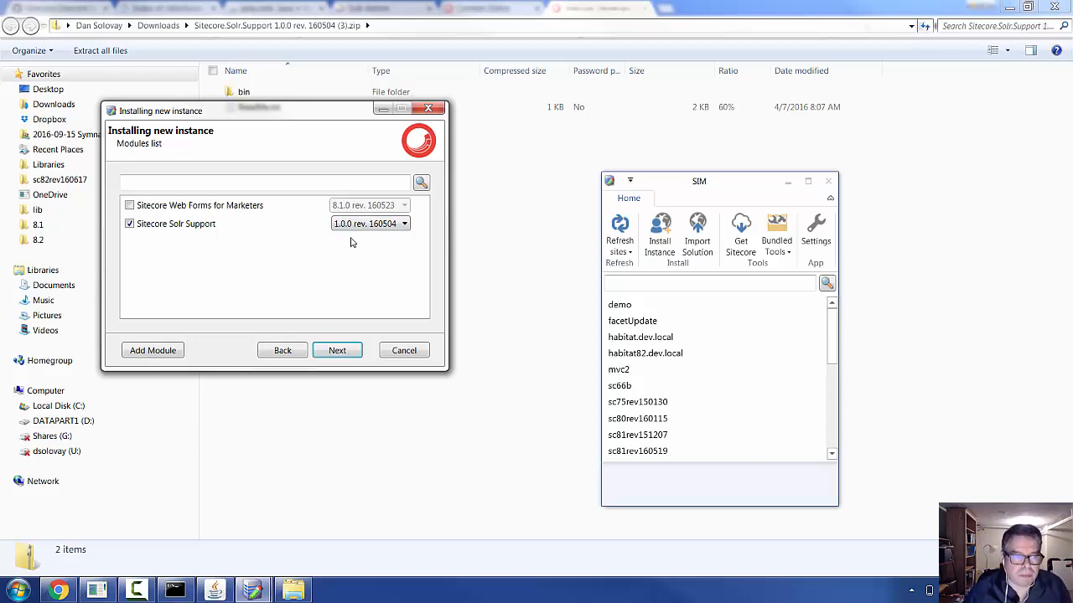
- Cancel the installation at the configuration presets and return to Chrome's downloads page
left_click(337, 351)
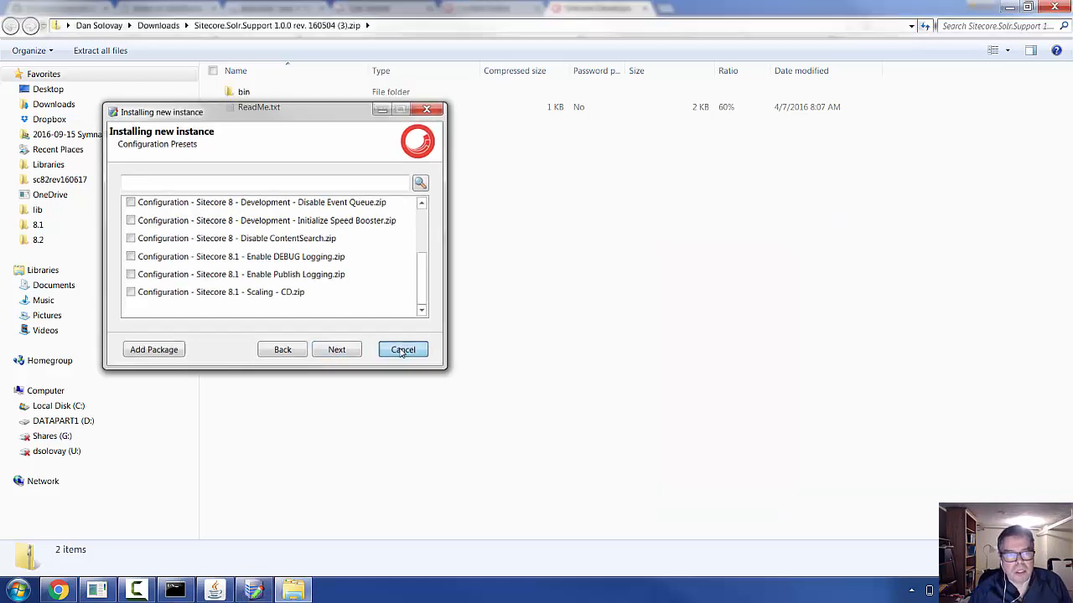
left_click(402, 351)
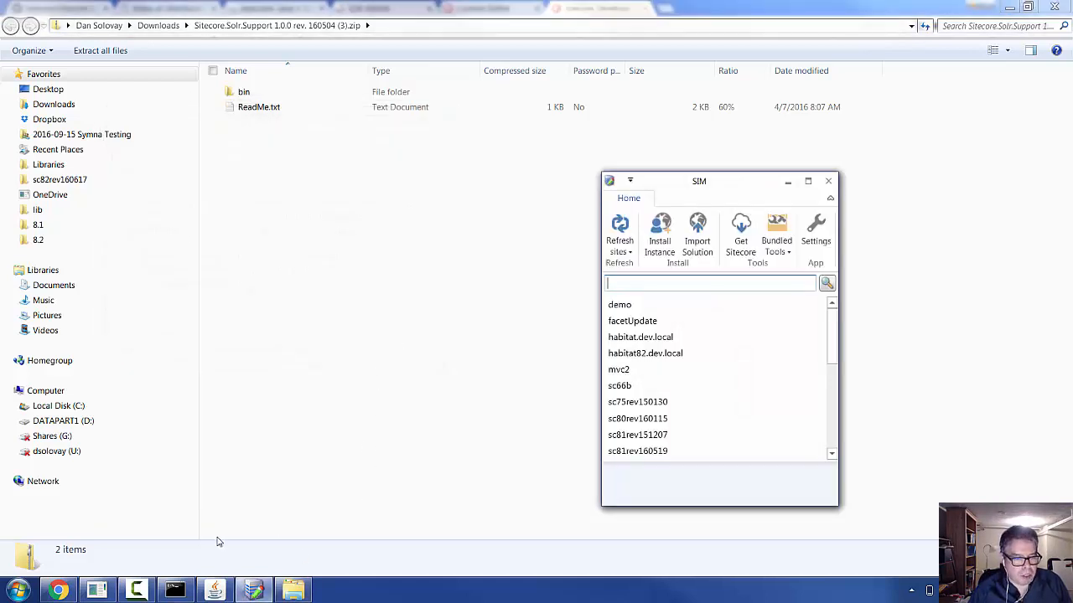
left_click(70, 589)
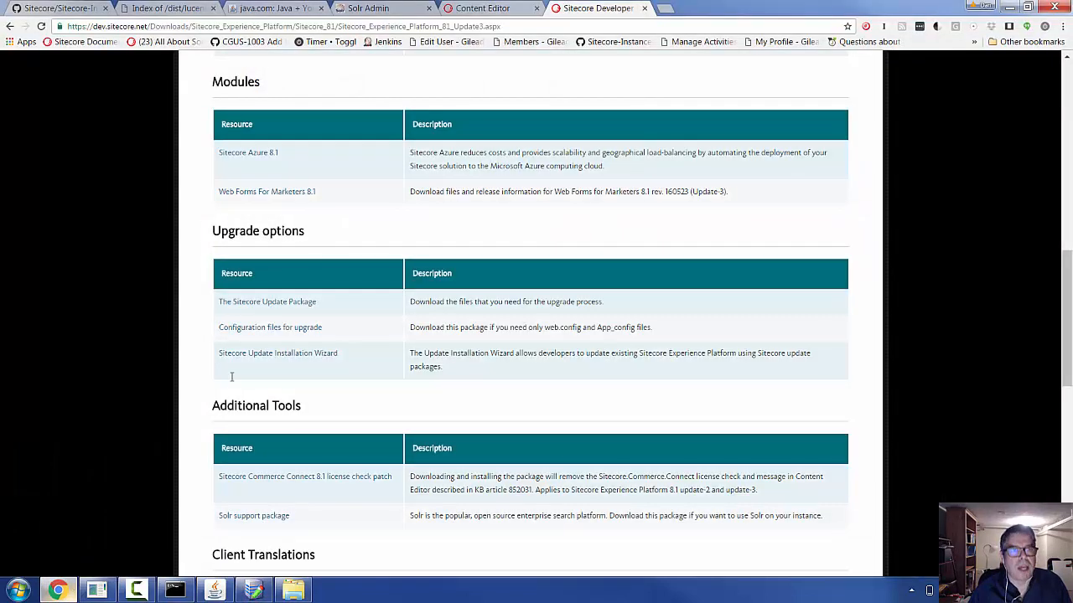